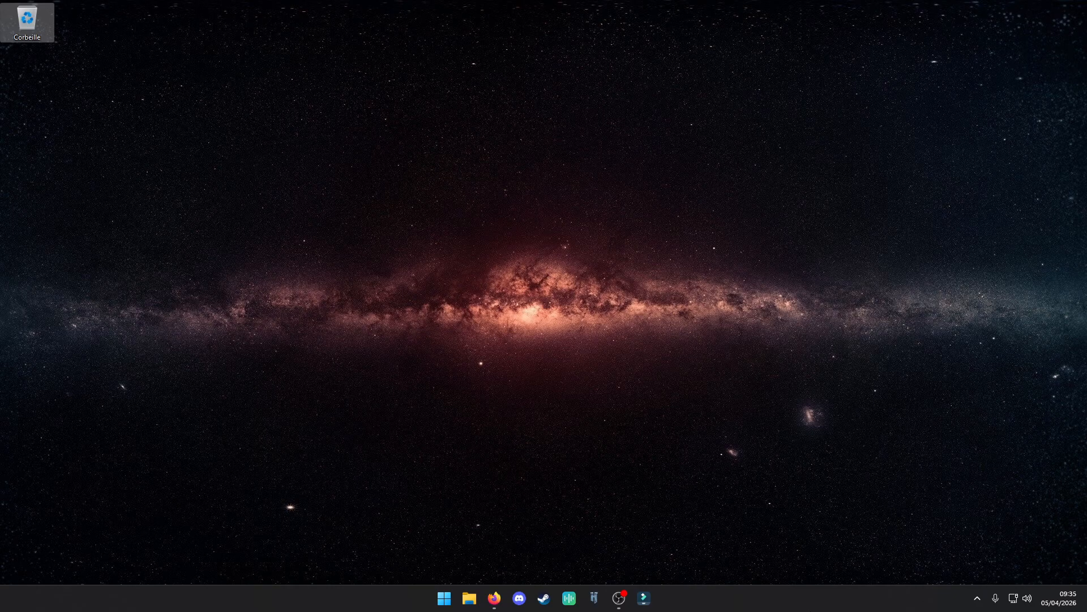
# Switch to Firefox, copy the Quick method PowerShell command from the Win11Debloat README, and minimize the browser.
pyautogui.click(494, 598)
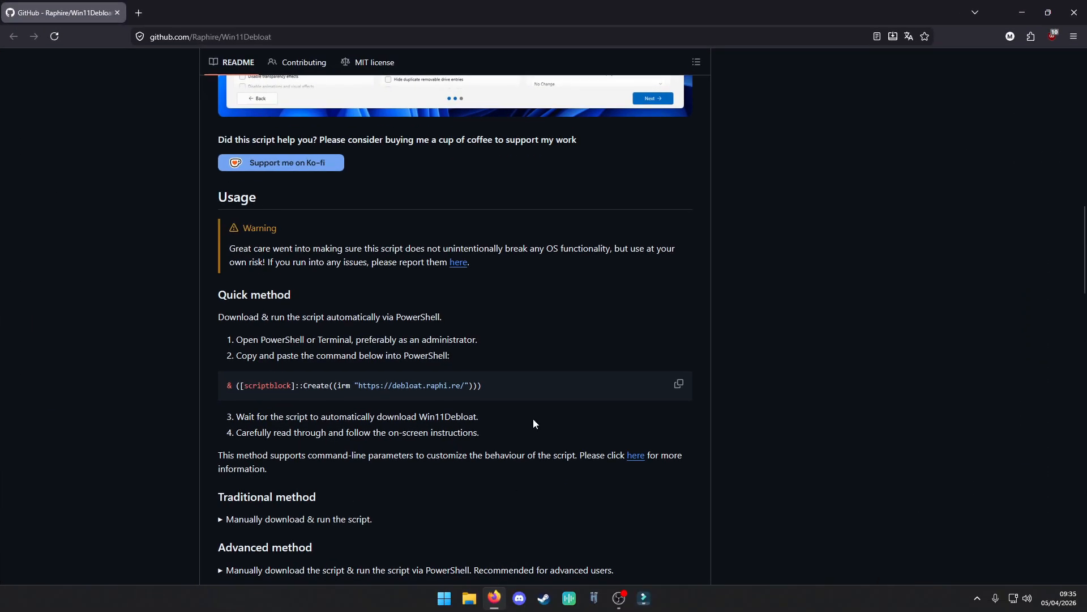
pyautogui.scroll(9, 583, 374)
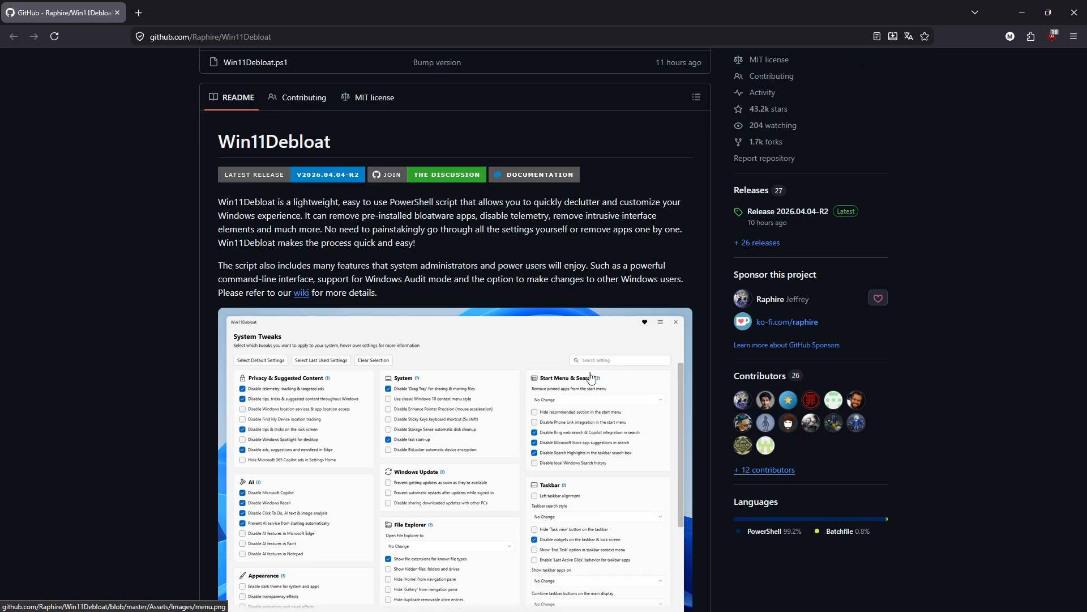
pyautogui.scroll(1, 591, 378)
pyautogui.scroll(-2, 402, 399)
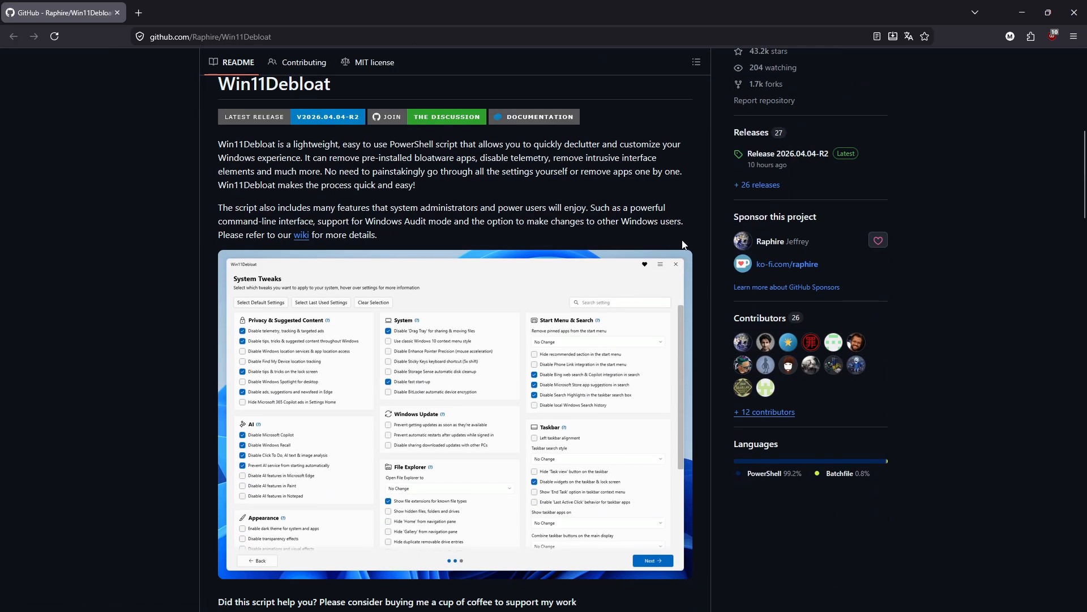
pyautogui.scroll(-8, 618, 322)
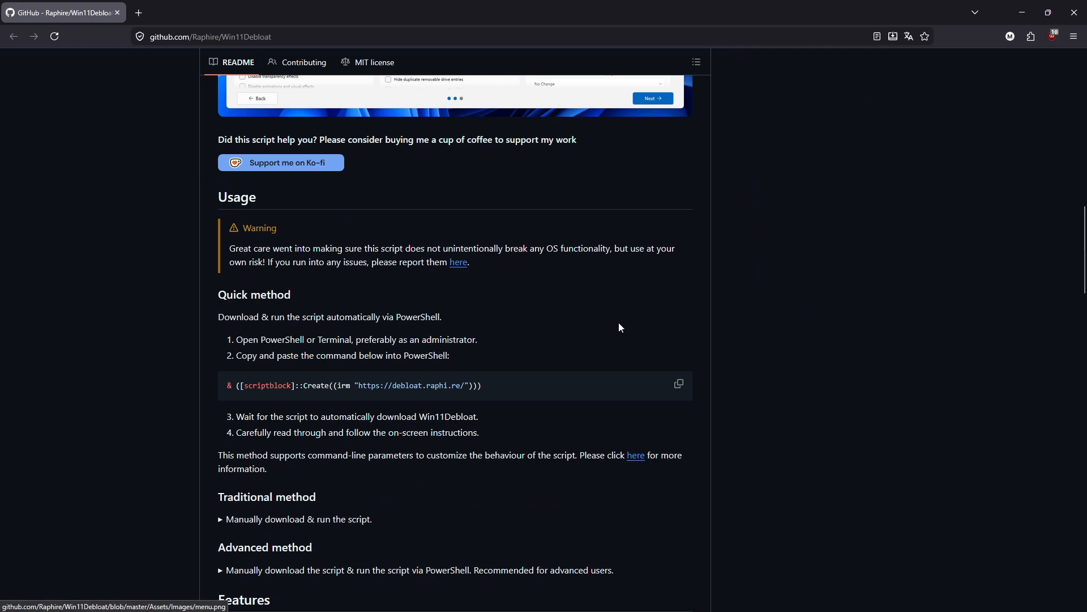
pyautogui.click(679, 384)
pyautogui.moveTo(478, 385); pyautogui.dragTo(161, 381)
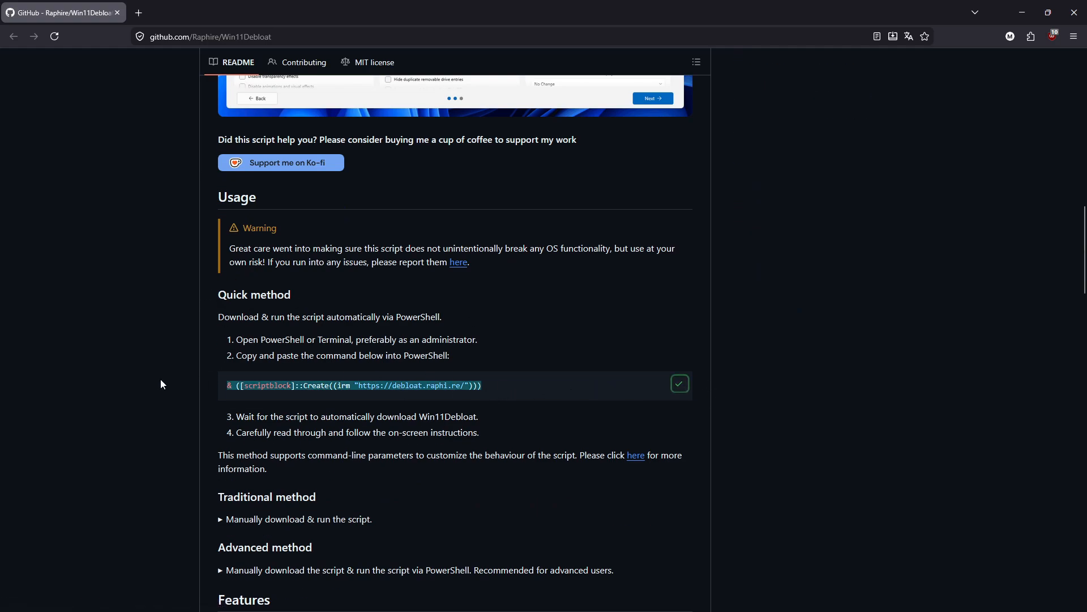
pyautogui.click(1022, 12)
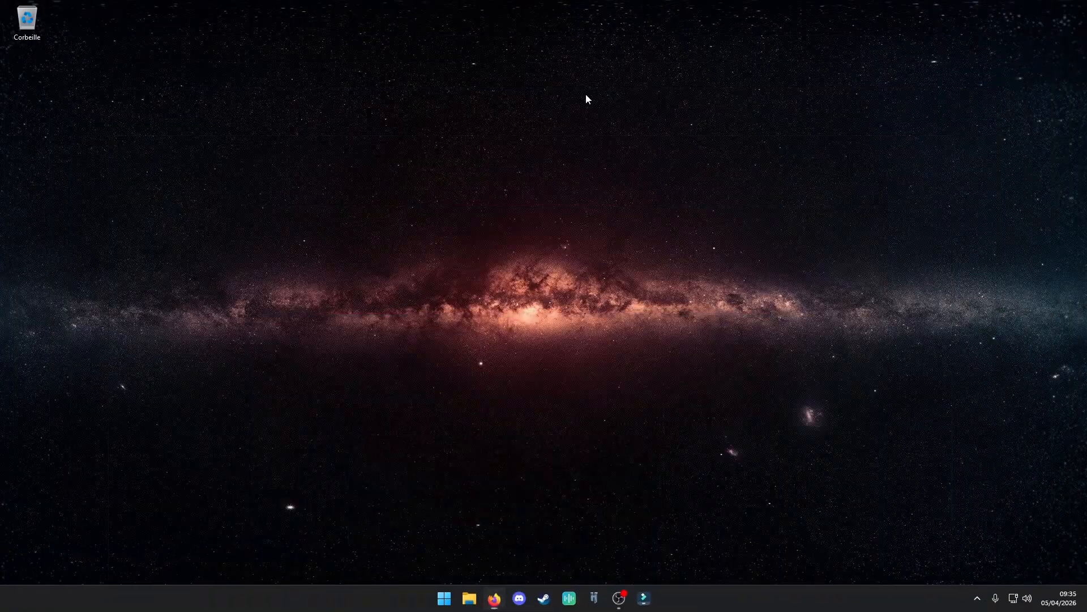
# Open Windows PowerShell as administrator and run the copied Win11Debloat command.
pyautogui.click(435, 602)
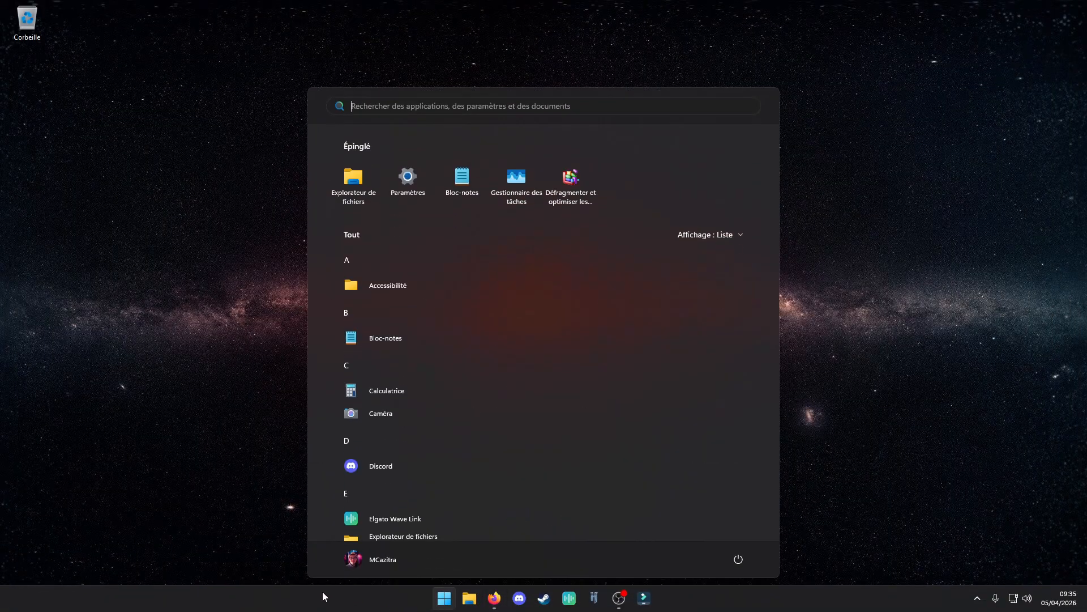
pyautogui.write('p')
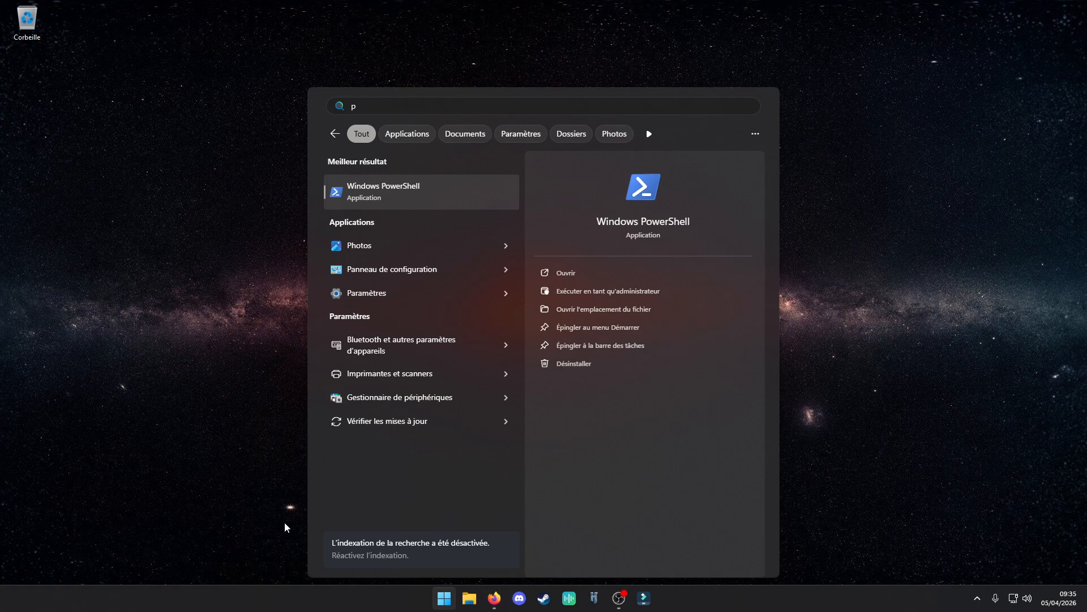
pyautogui.click(634, 289)
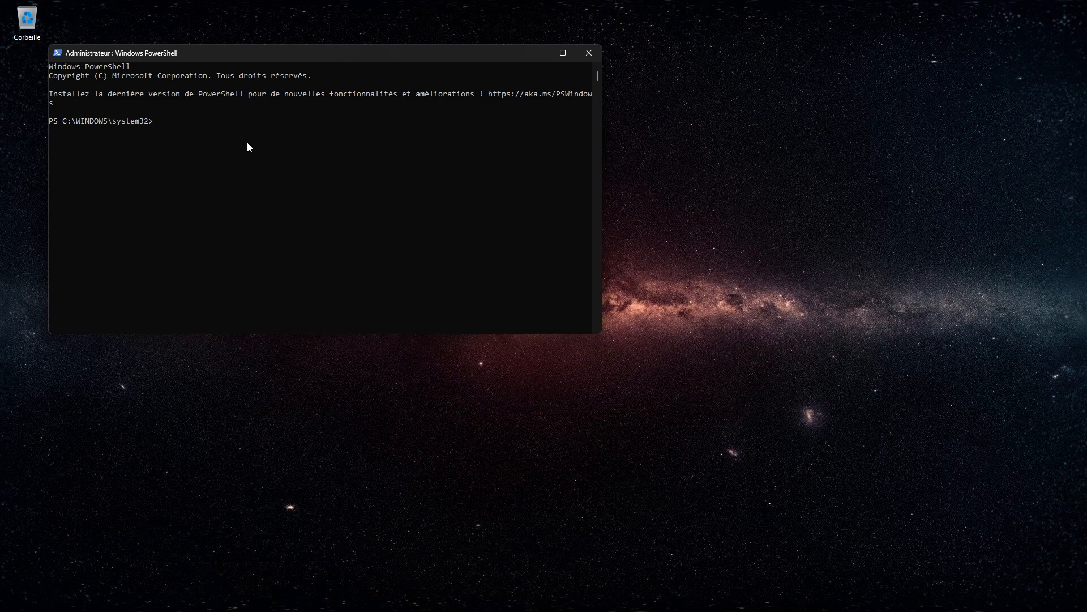
pyautogui.hotkey('ctrl', 'v')
pyautogui.moveTo(249, 48); pyautogui.dragTo(475, 121)
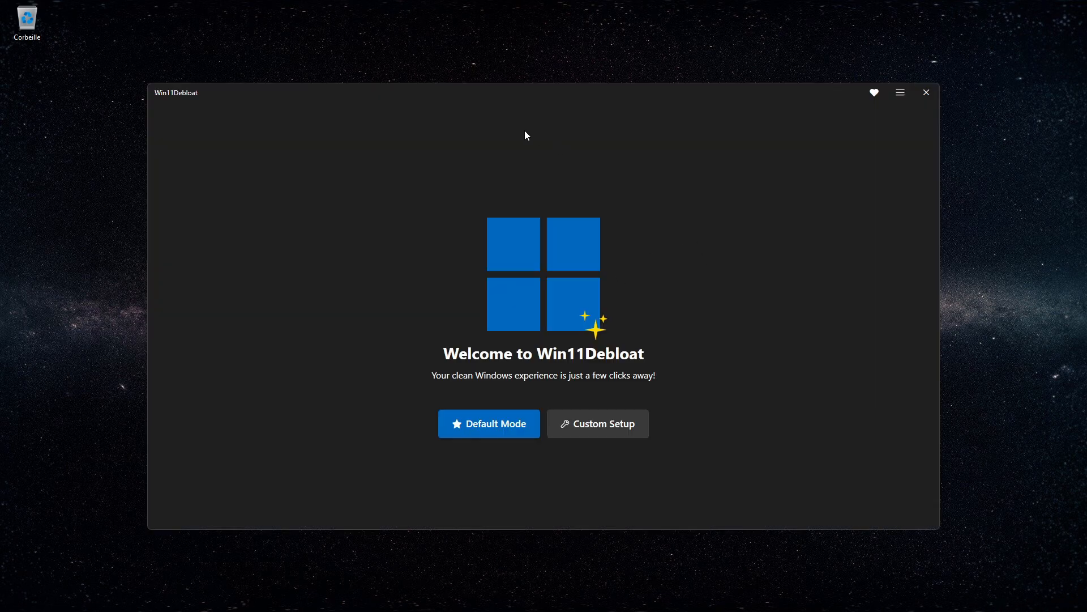
# Start Custom Setup in Win11Debloat and reposition its window over the PowerShell window.
pyautogui.moveTo(527, 135); pyautogui.dragTo(490, 10)
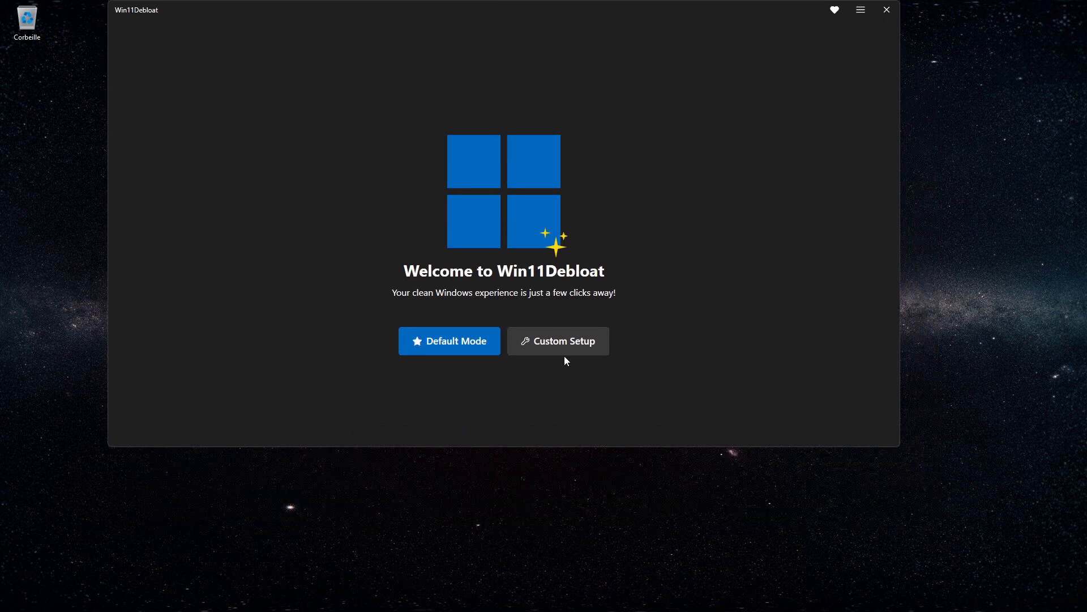
pyautogui.click(564, 353)
pyautogui.moveTo(520, 52); pyautogui.dragTo(599, 172)
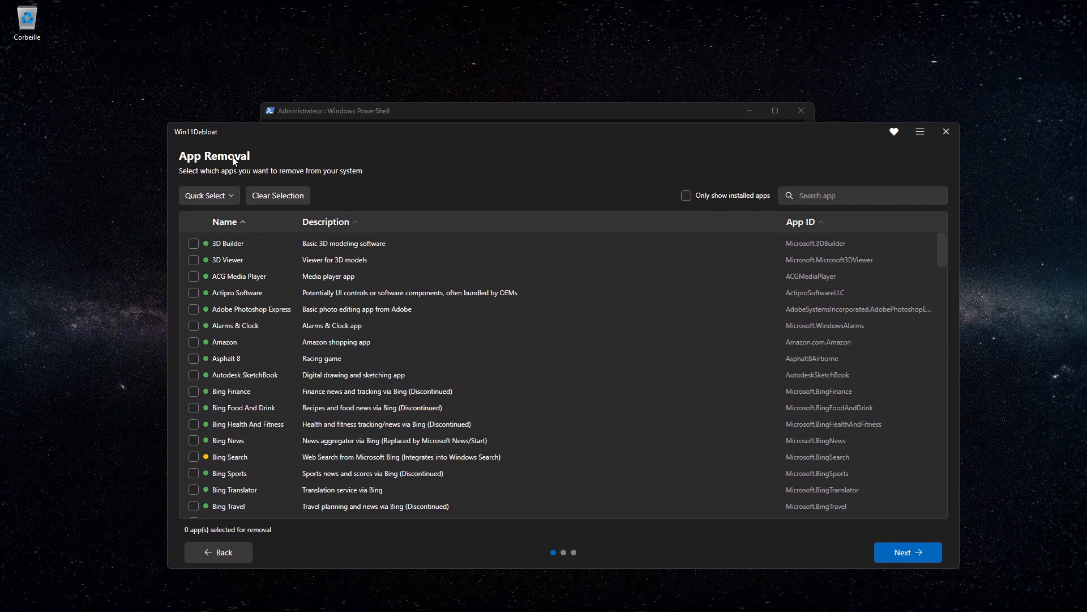
pyautogui.moveTo(302, 138); pyautogui.dragTo(237, 83)
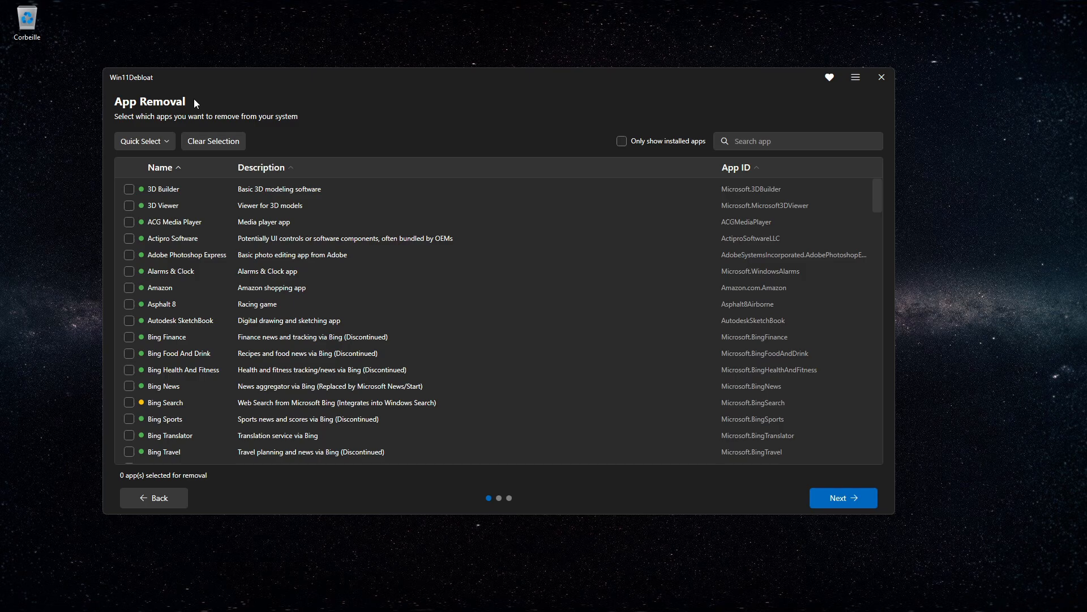
# Mark the apps in the Default selection and OEM software (Dell, HP, Lenovo) groups for removal.
pyautogui.scroll(-3, 189, 369)
pyautogui.scroll(2, 185, 262)
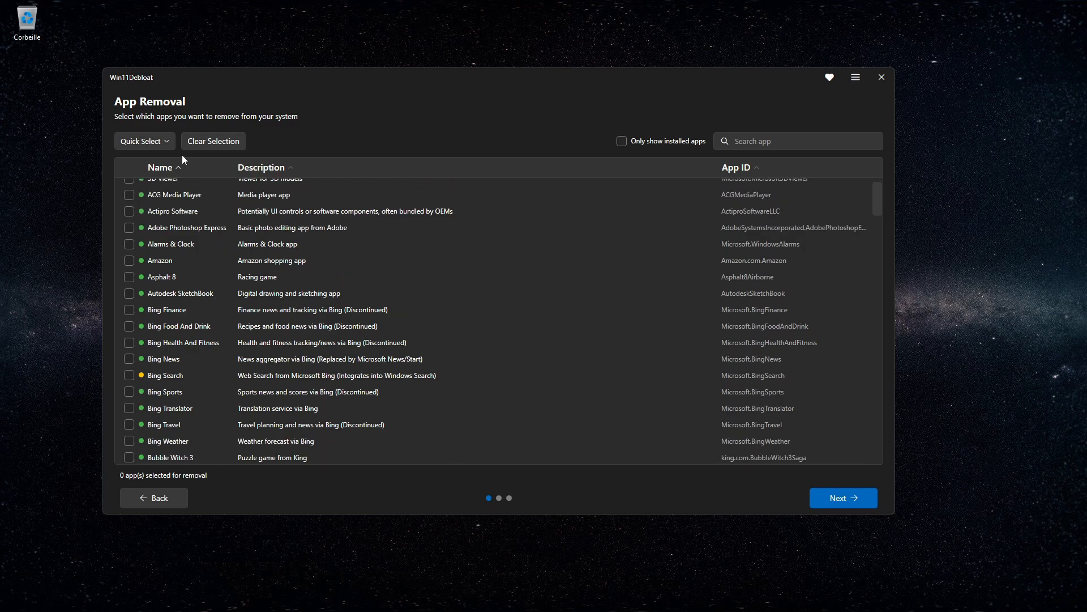
pyautogui.click(159, 144)
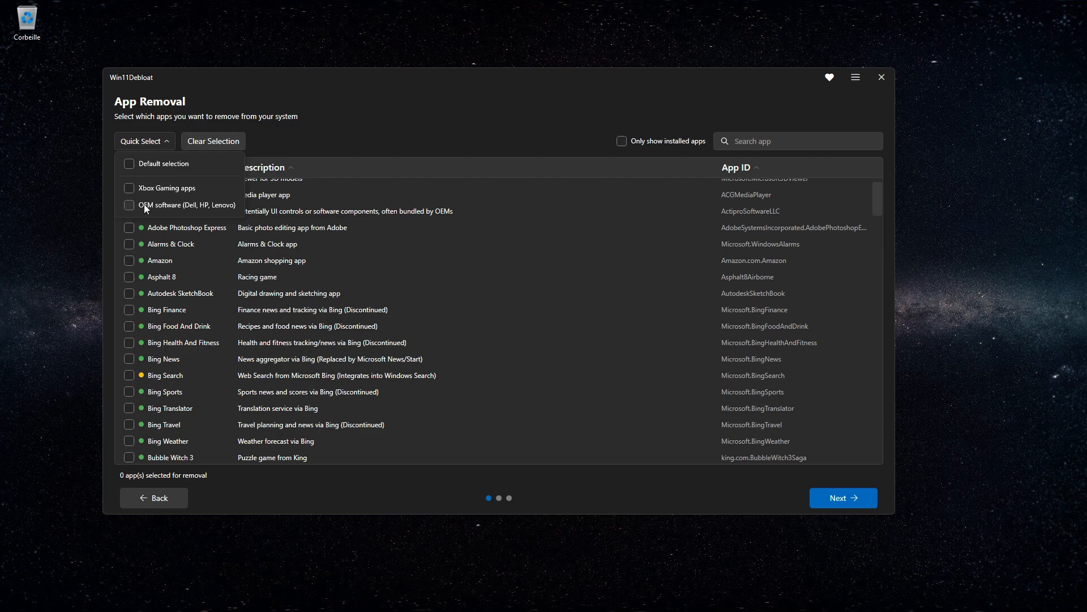
pyautogui.click(129, 205)
pyautogui.click(129, 164)
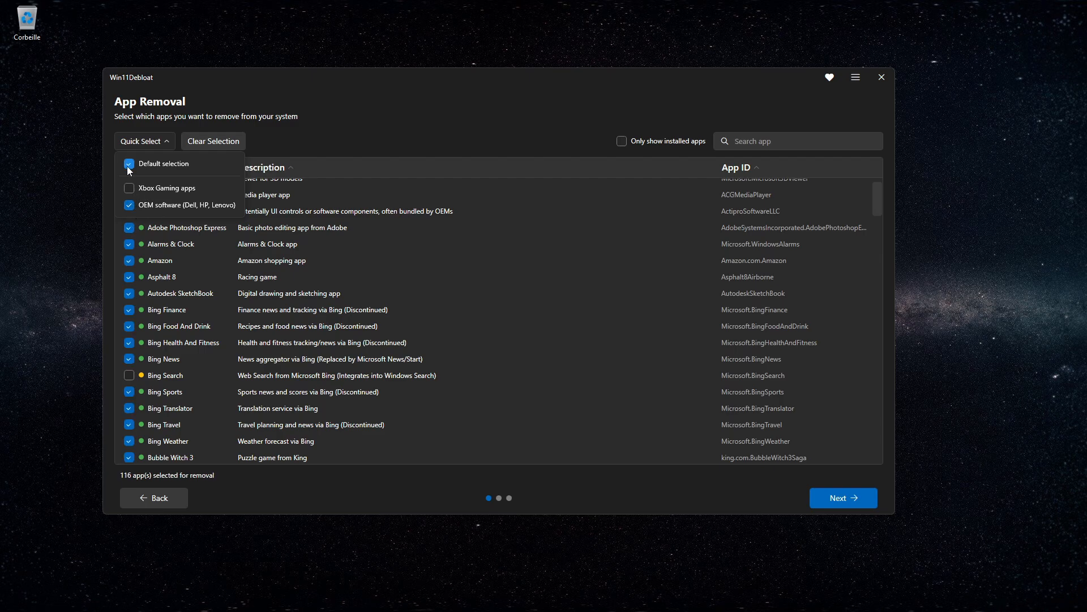
pyautogui.click(266, 447)
pyautogui.scroll(-5, 293, 384)
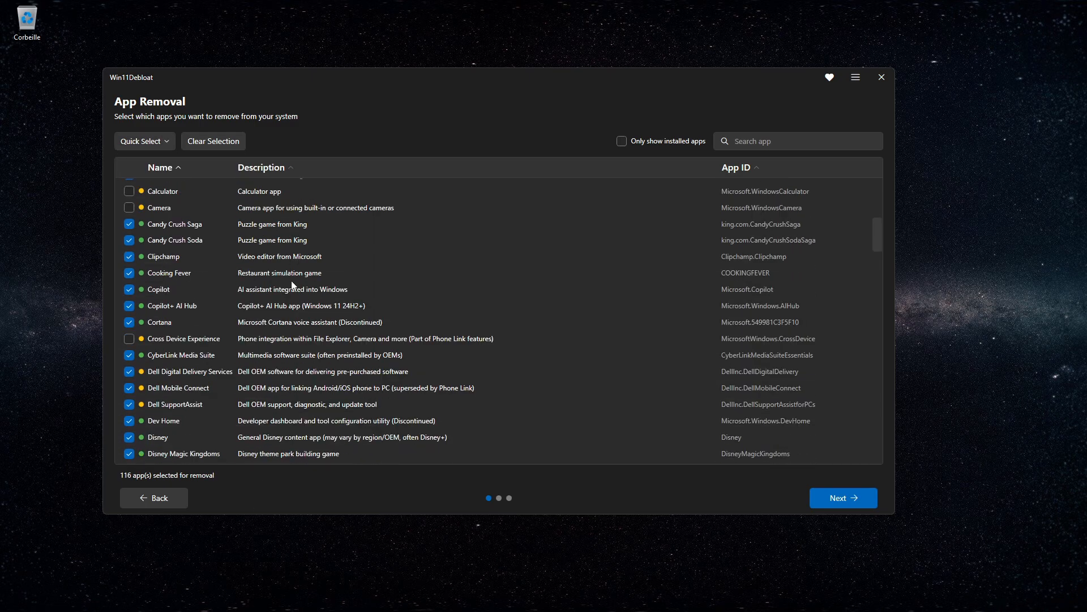
# Continue to System Tweaks, apply the default settings, and also disable AI features in Microsoft Edge, Paint and Notepad.
pyautogui.click(819, 503)
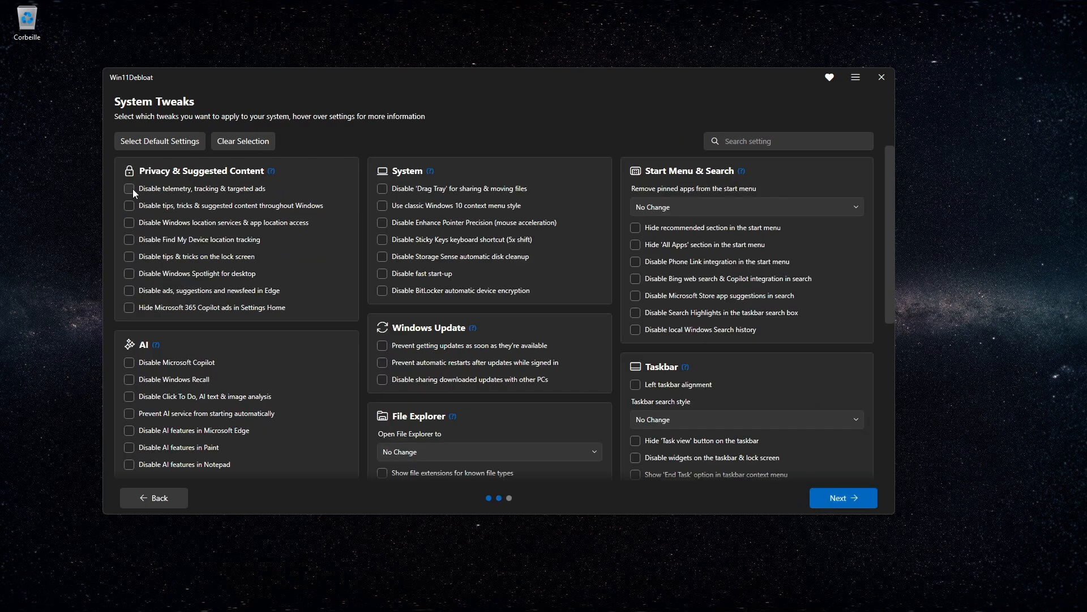
pyautogui.click(175, 145)
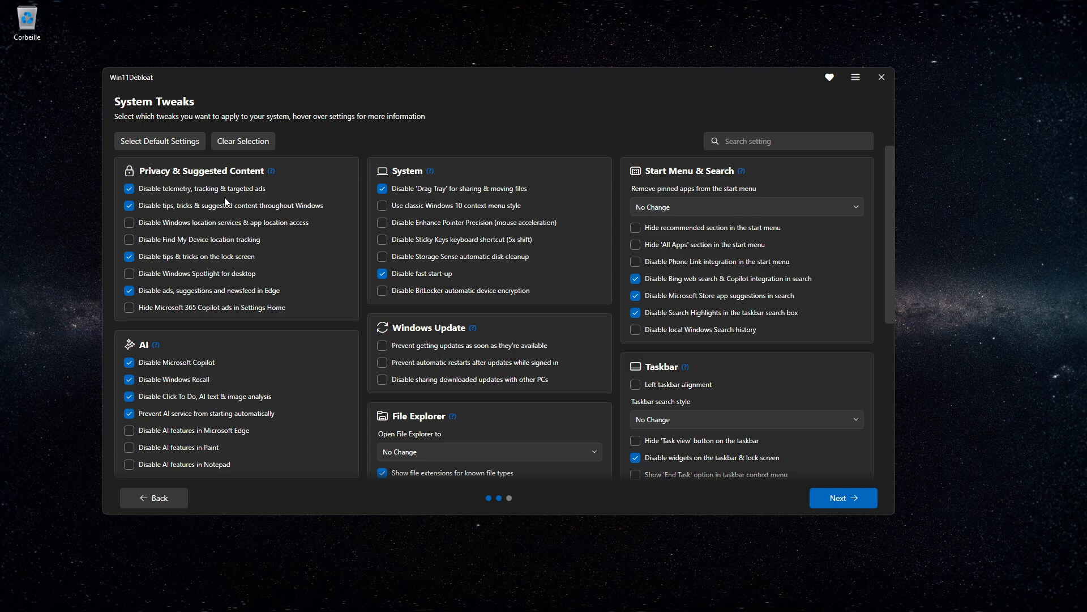
pyautogui.click(233, 432)
pyautogui.click(205, 449)
pyautogui.scroll(-1, 229, 467)
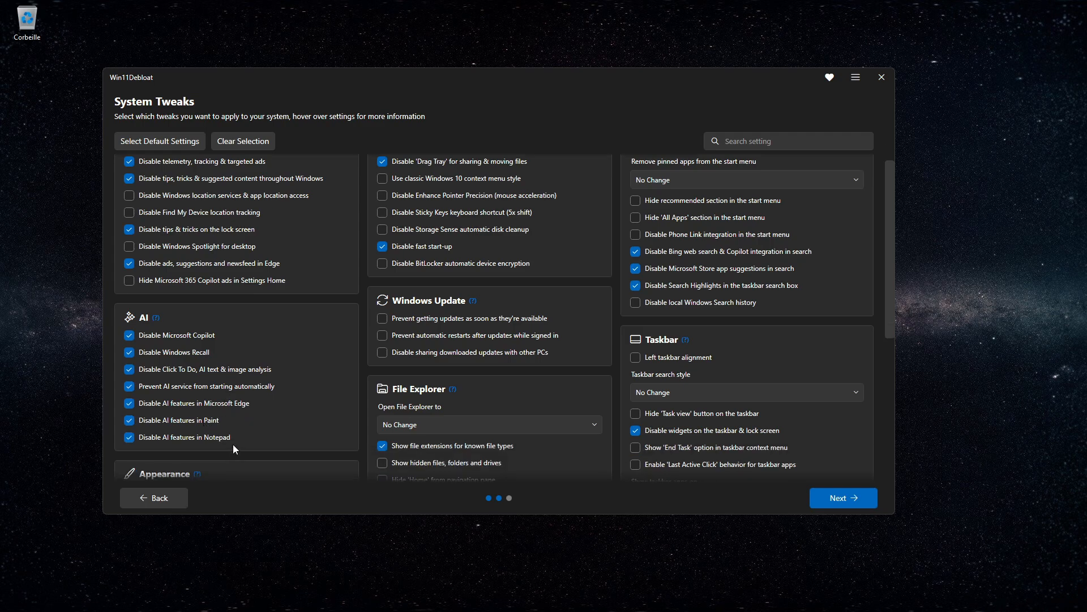
pyautogui.click(232, 437)
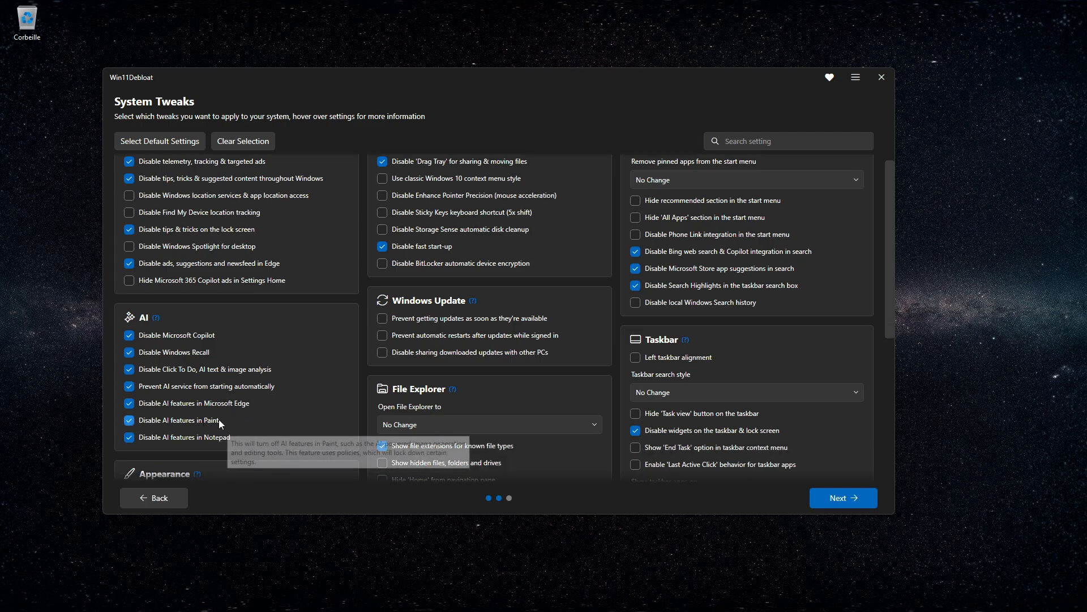
# Under Appearance, enable the dark theme for system and apps and disable transparency effects, animations and visual effects.
pyautogui.scroll(-3, 244, 342)
pyautogui.scroll(-3, 243, 341)
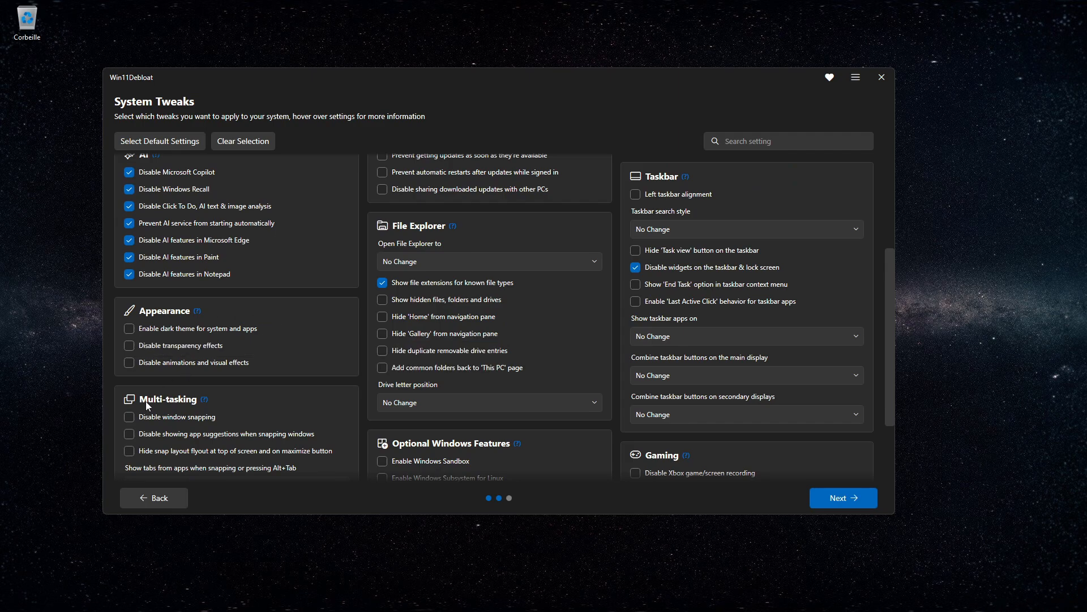
pyautogui.click(255, 330)
pyautogui.click(201, 346)
pyautogui.click(205, 363)
# Examine the choices for showing app tabs with Alt+Tab and the description of Windows Subsystem for Linux.
pyautogui.scroll(-4, 328, 376)
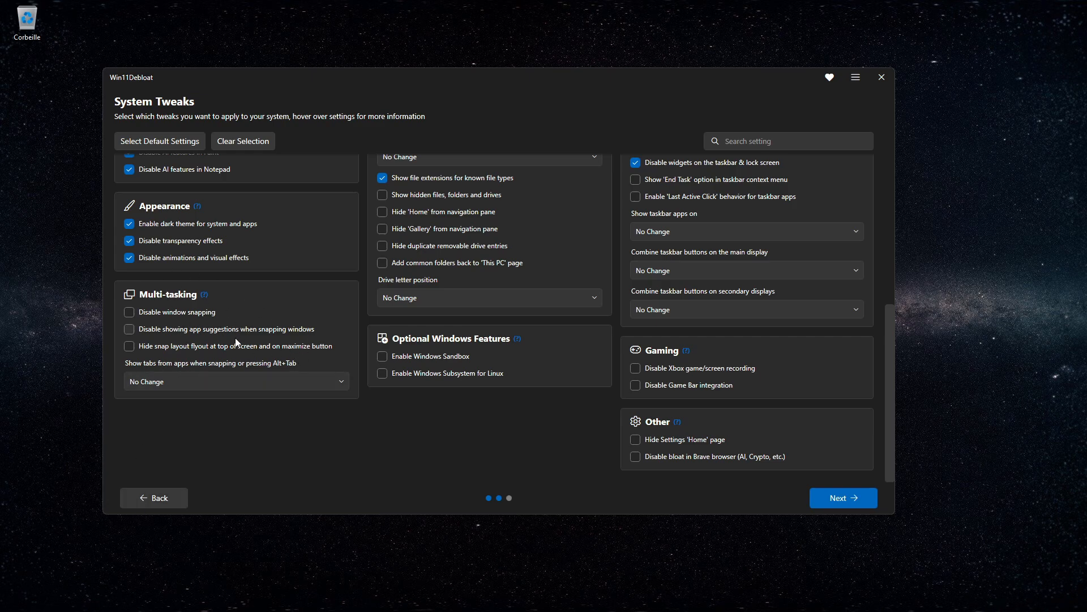
pyautogui.click(181, 385)
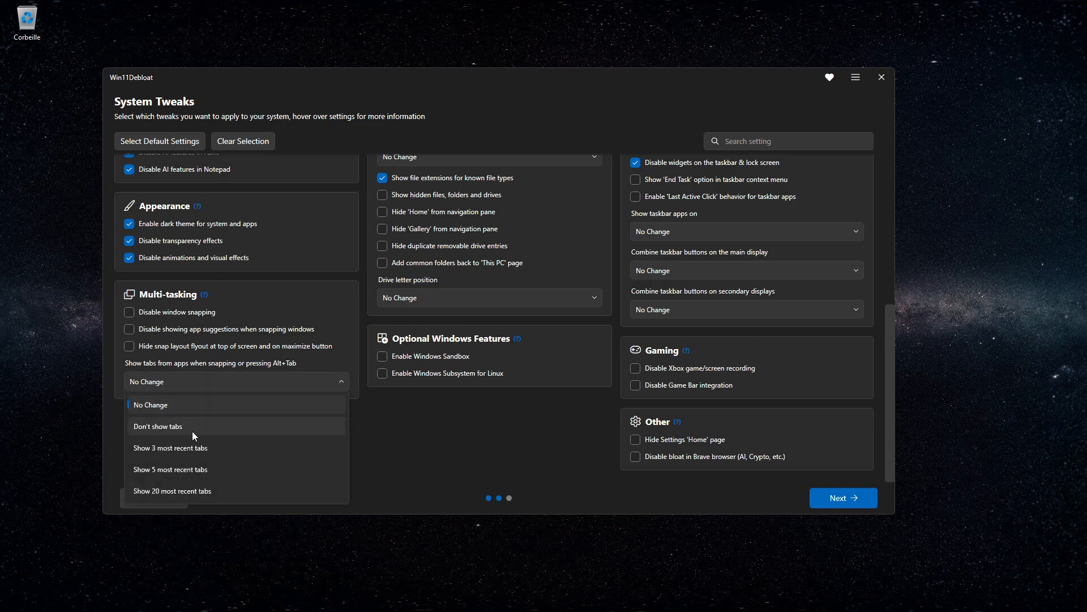
pyautogui.click(448, 446)
pyautogui.scroll(1, 474, 453)
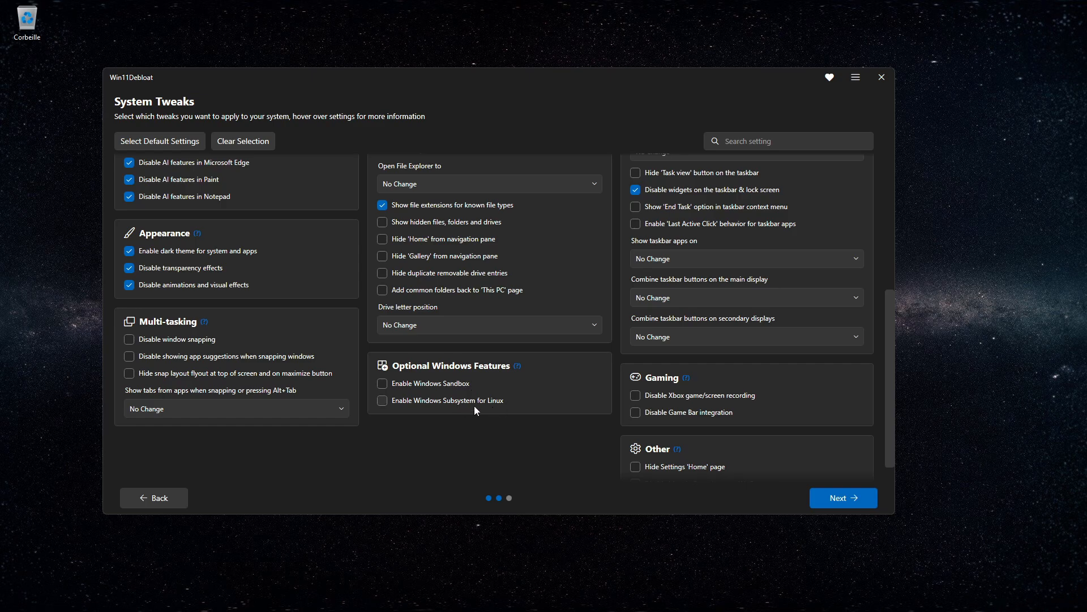
pyautogui.moveTo(474, 407)
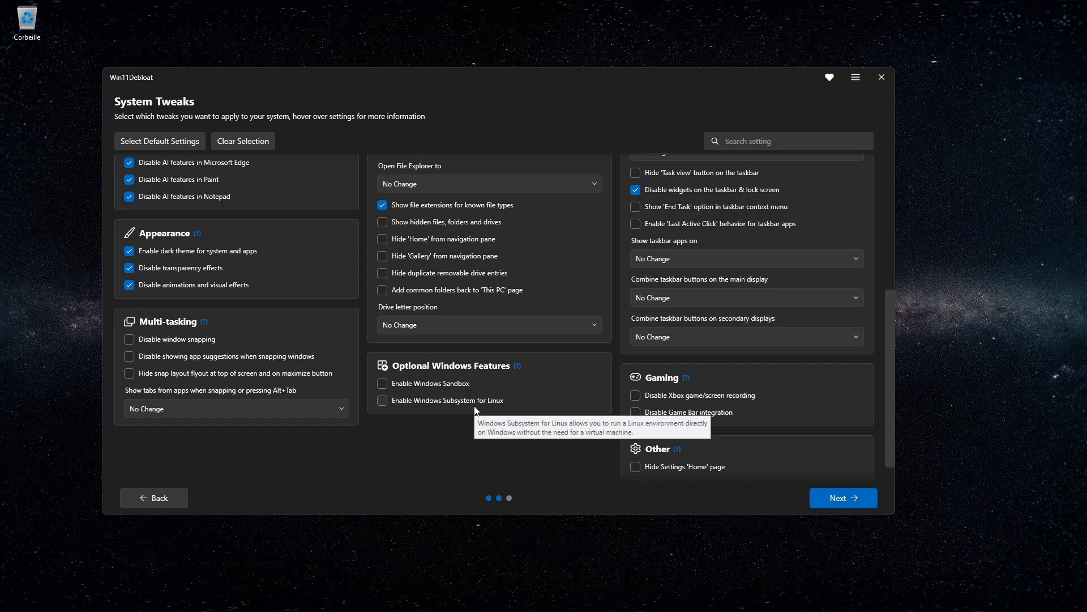
pyautogui.scroll(-1, 704, 411)
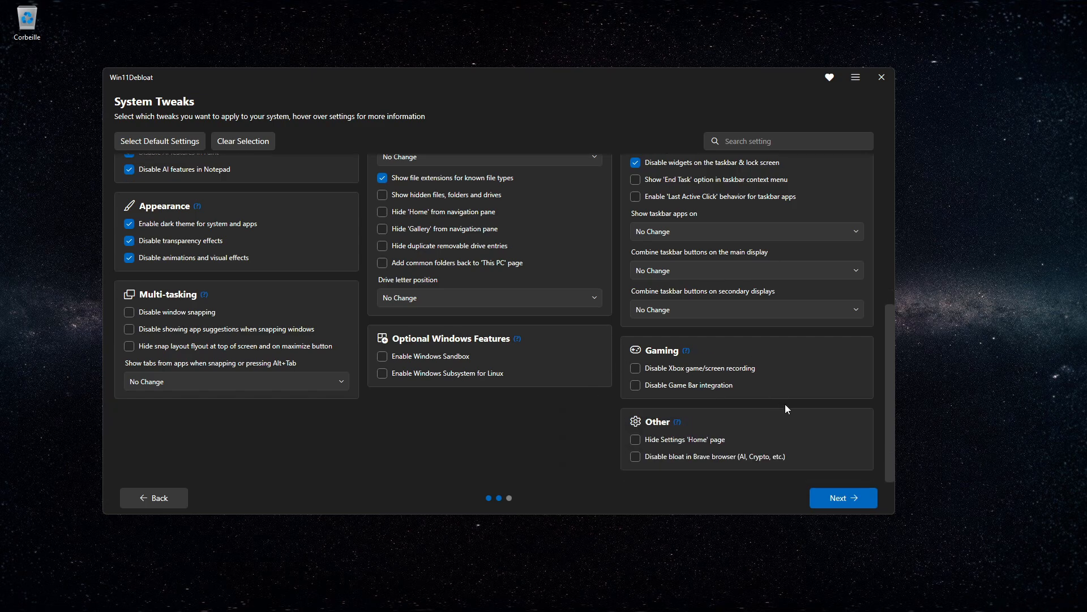
# Enable the tweaks that disable Xbox game/screen recording, Game Bar integration and bloat in the Brave browser.
pyautogui.click(730, 372)
pyautogui.click(732, 381)
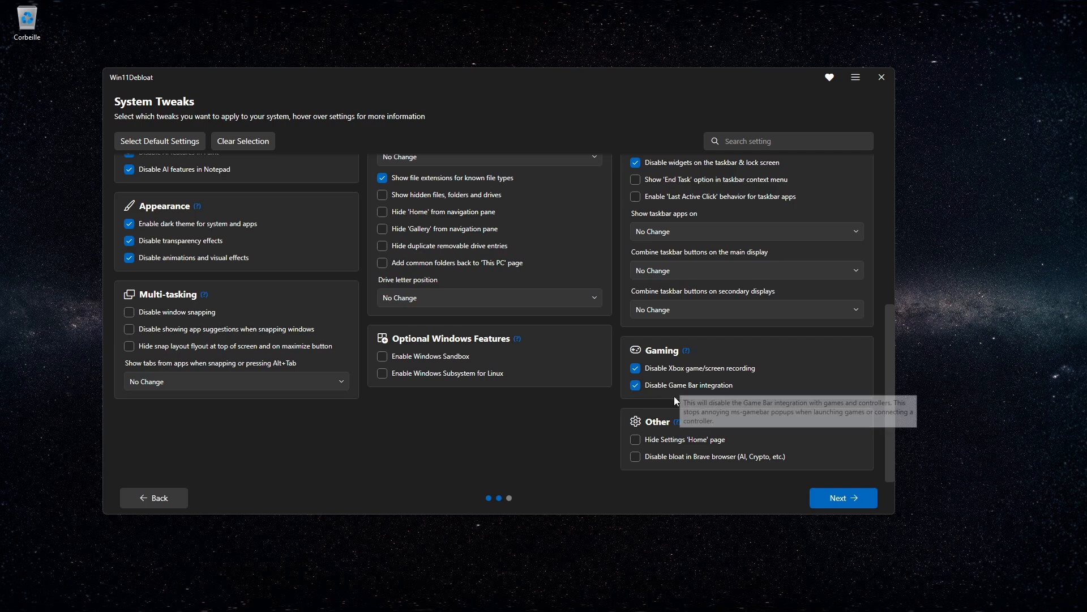
pyautogui.scroll(1, 619, 463)
pyautogui.scroll(-1, 623, 437)
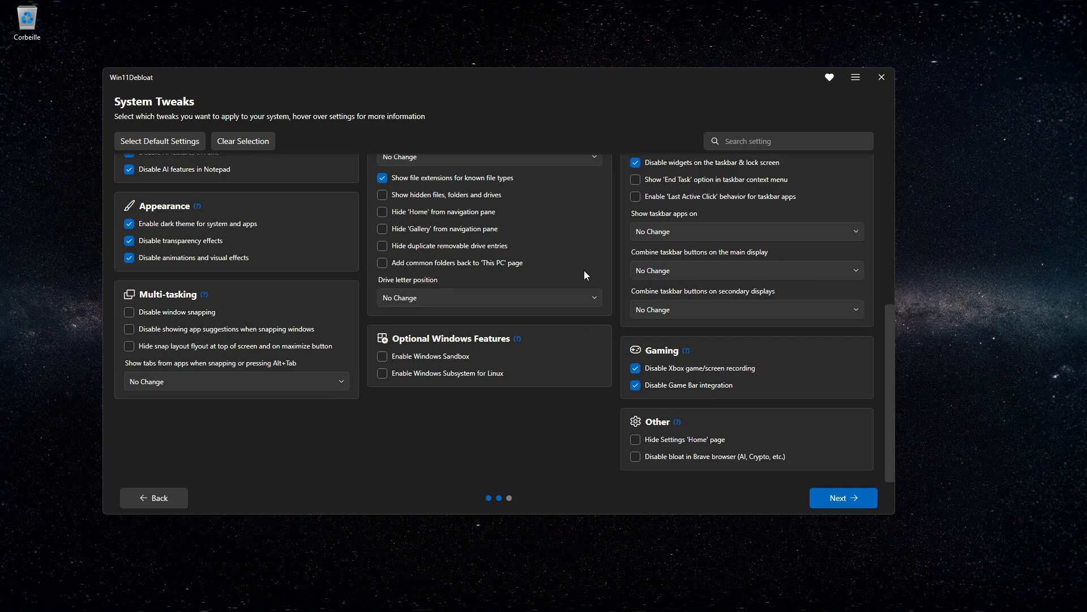
pyautogui.click(726, 459)
# Examine the taskbar search style choices and the descriptions of the Last Active Click, local search history and left alignment tweaks.
pyautogui.scroll(2, 775, 402)
pyautogui.scroll(3, 788, 422)
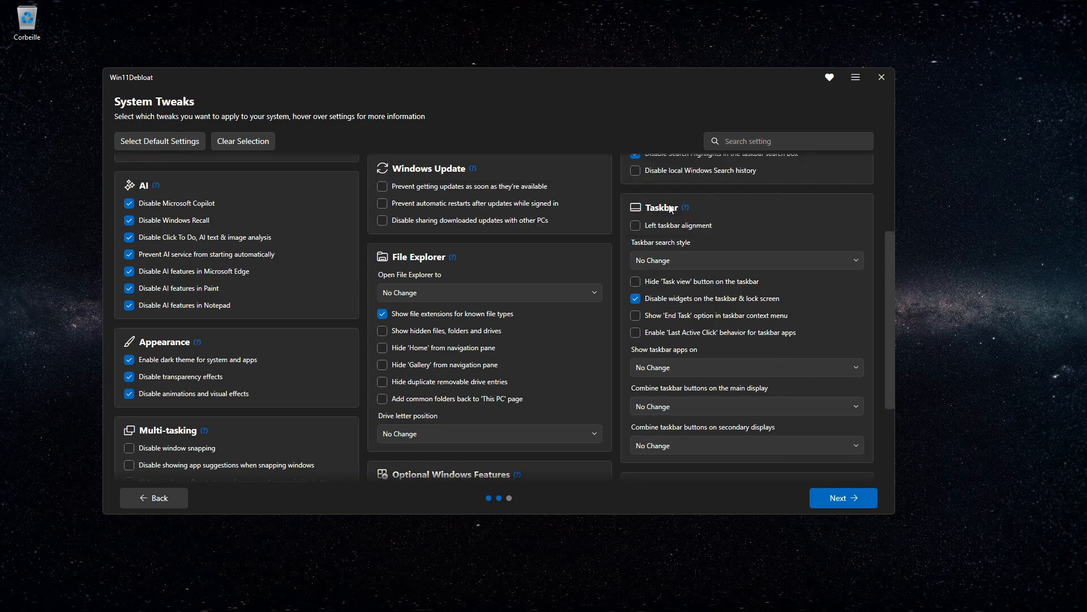
pyautogui.click(687, 262)
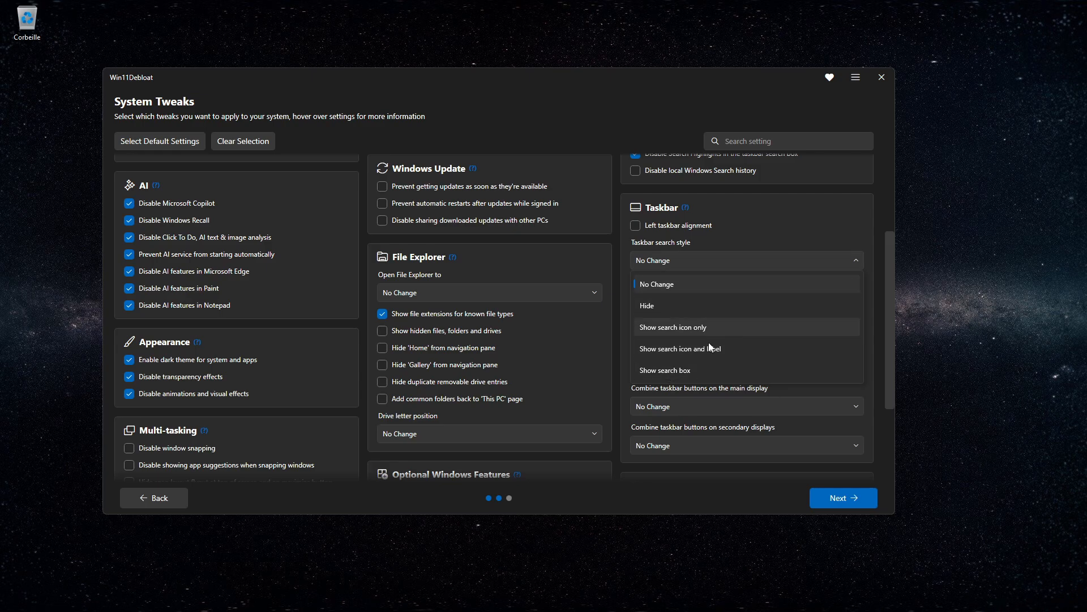
pyautogui.click(698, 260)
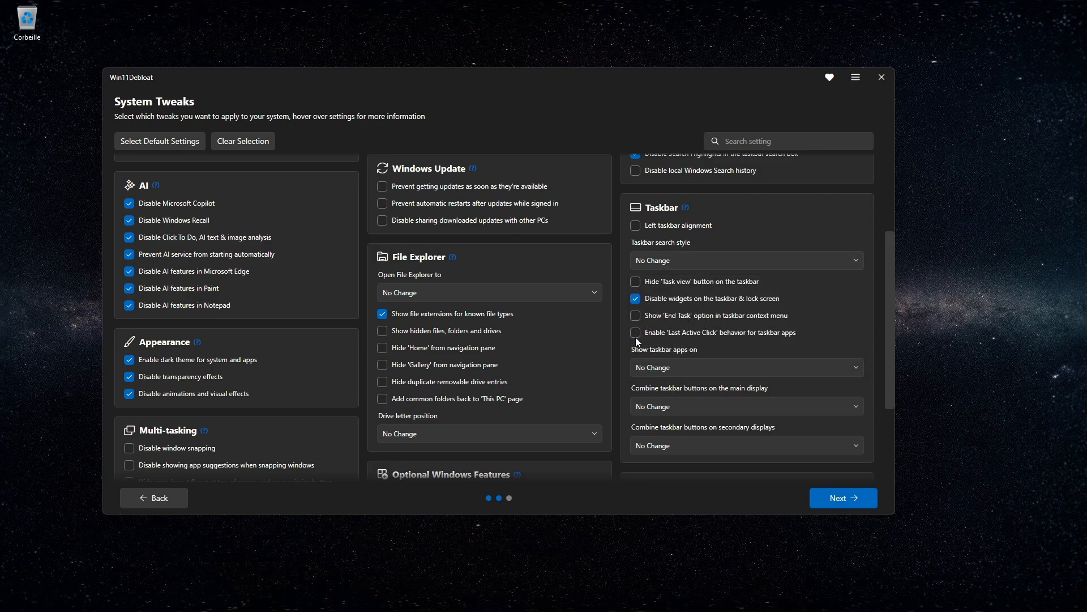
pyautogui.moveTo(734, 342)
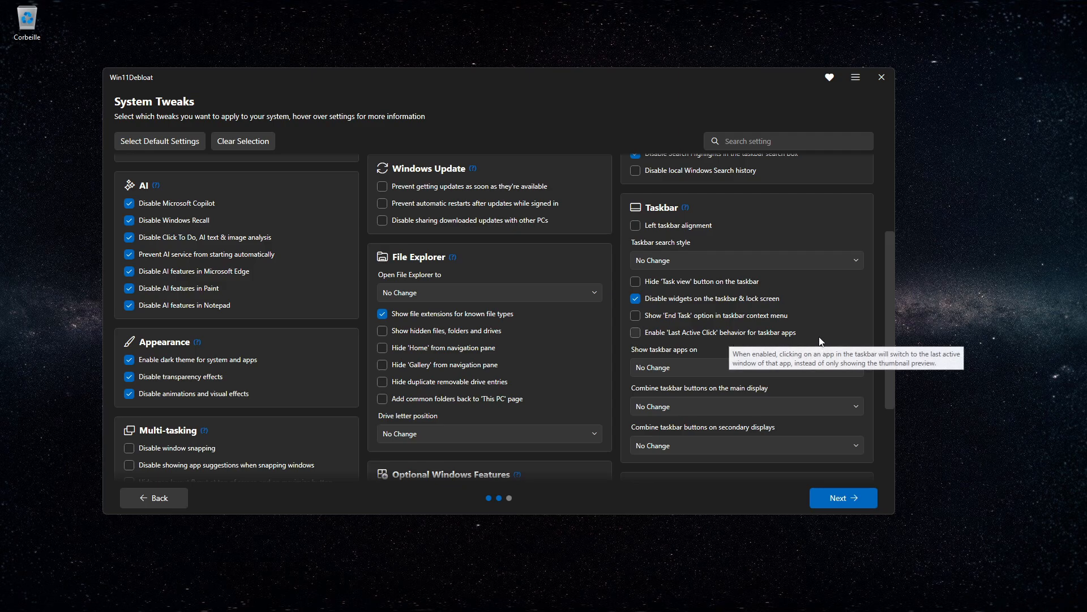
pyautogui.scroll(2, 816, 334)
pyautogui.moveTo(738, 252)
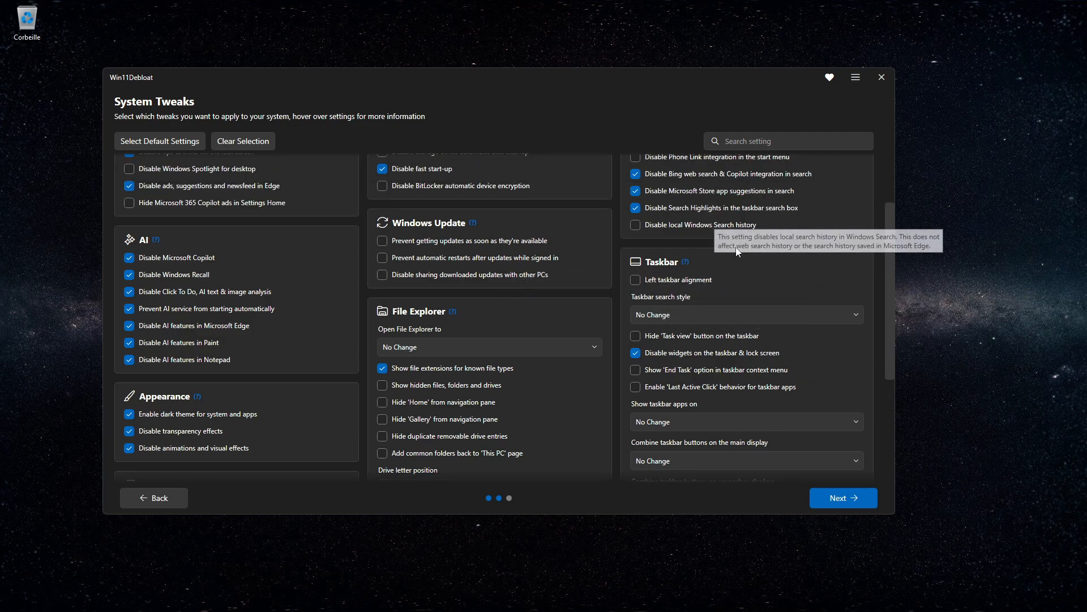
pyautogui.moveTo(710, 282)
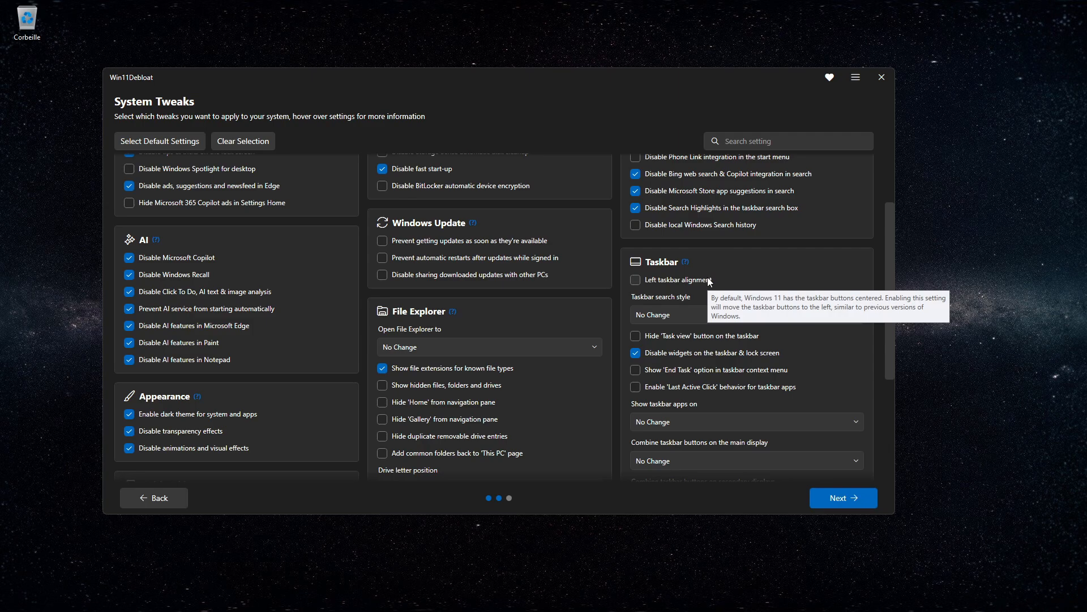
# Examine the descriptions of the System tweaks for Sticky Keys, Storage Sense cleanup and fast start-up.
pyautogui.scroll(2, 851, 301)
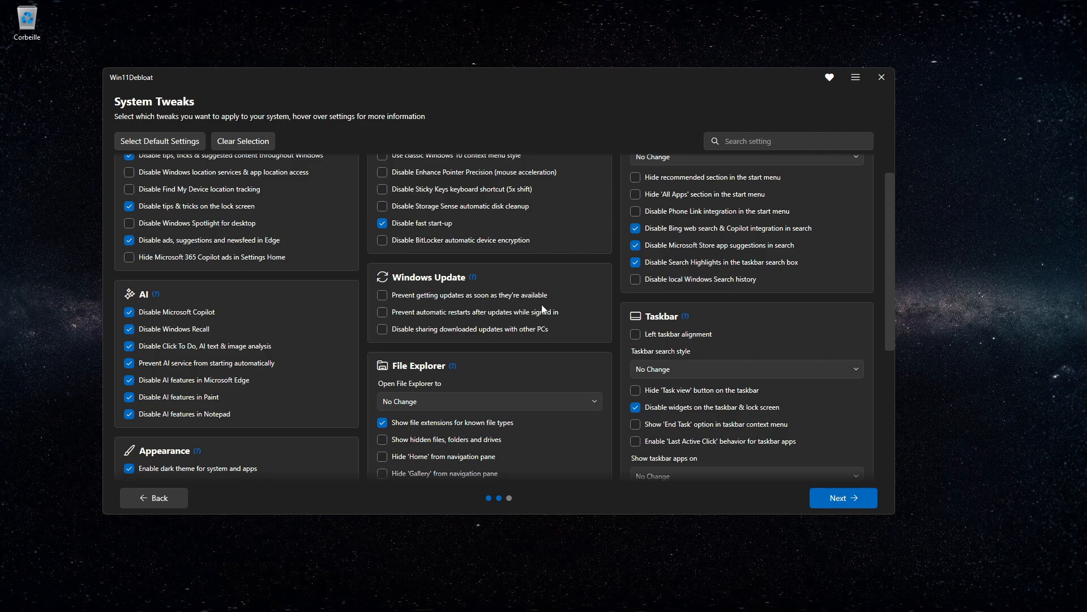
pyautogui.scroll(2, 485, 365)
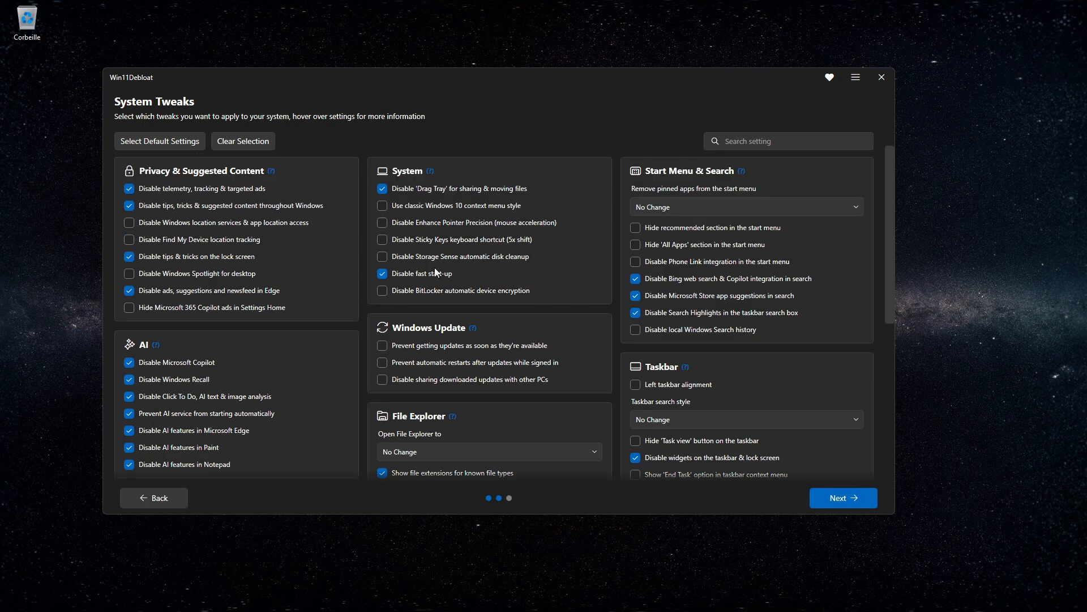
pyautogui.moveTo(455, 261)
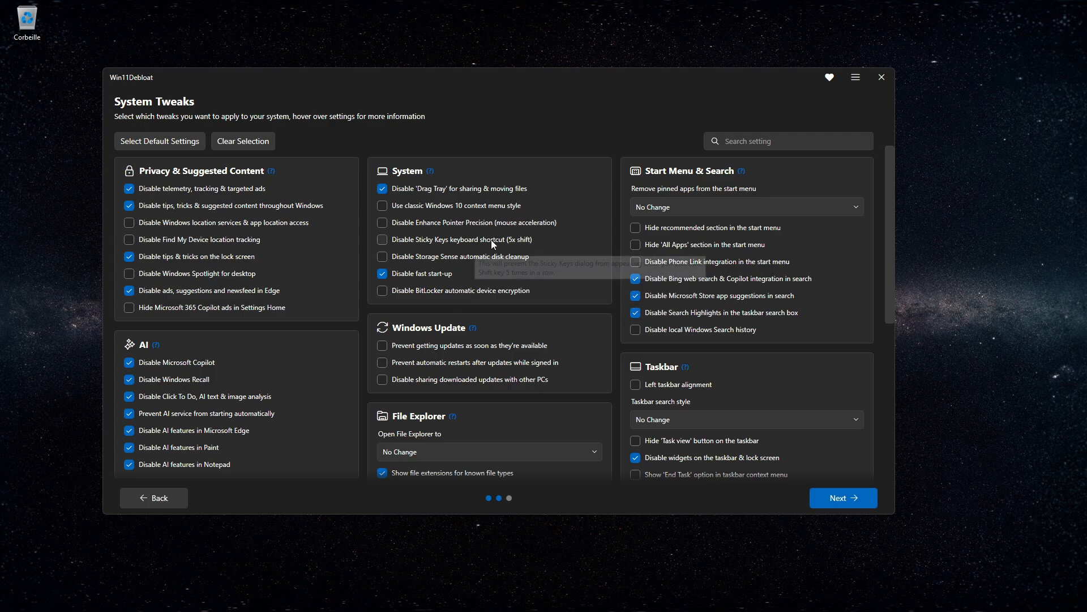
pyautogui.moveTo(526, 273)
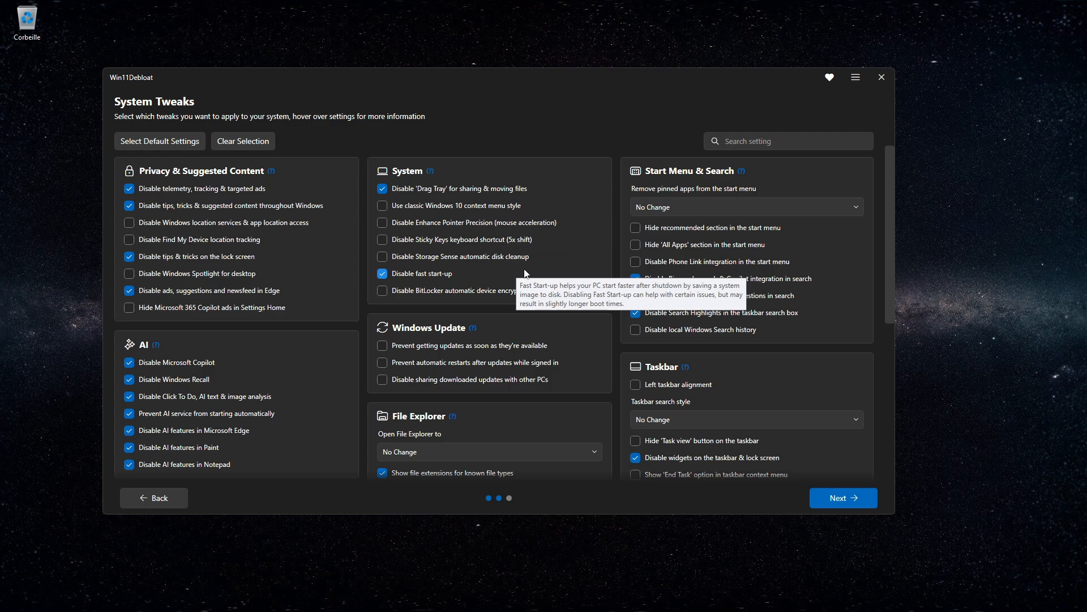
# Switch to Windows Settings and view the Assistant Stockage options under Système > Stockage.
pyautogui.moveTo(444, 609)
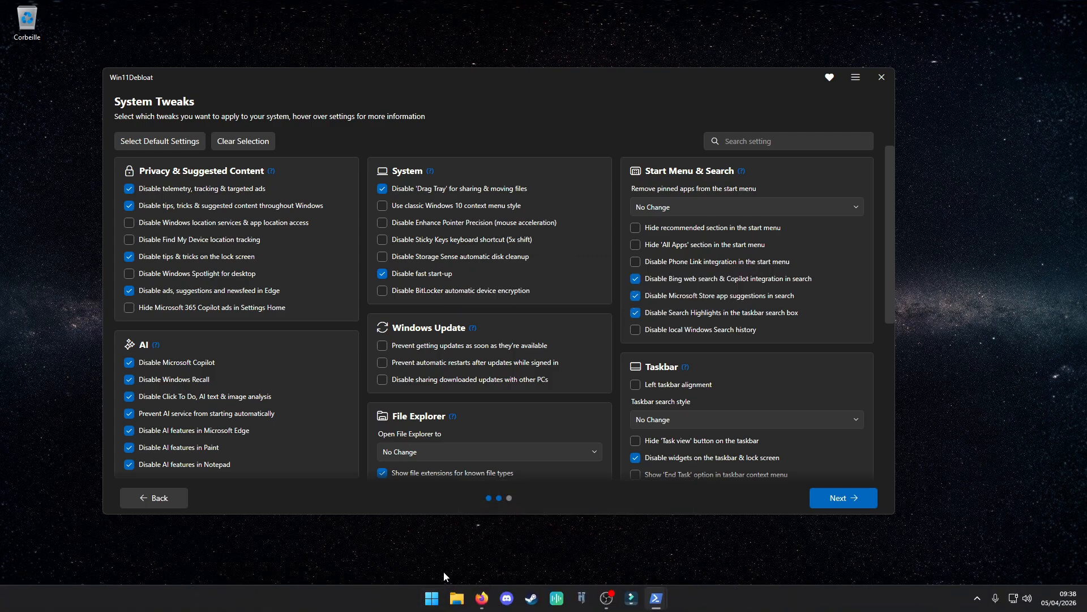
pyautogui.click(439, 607)
pyautogui.click(410, 182)
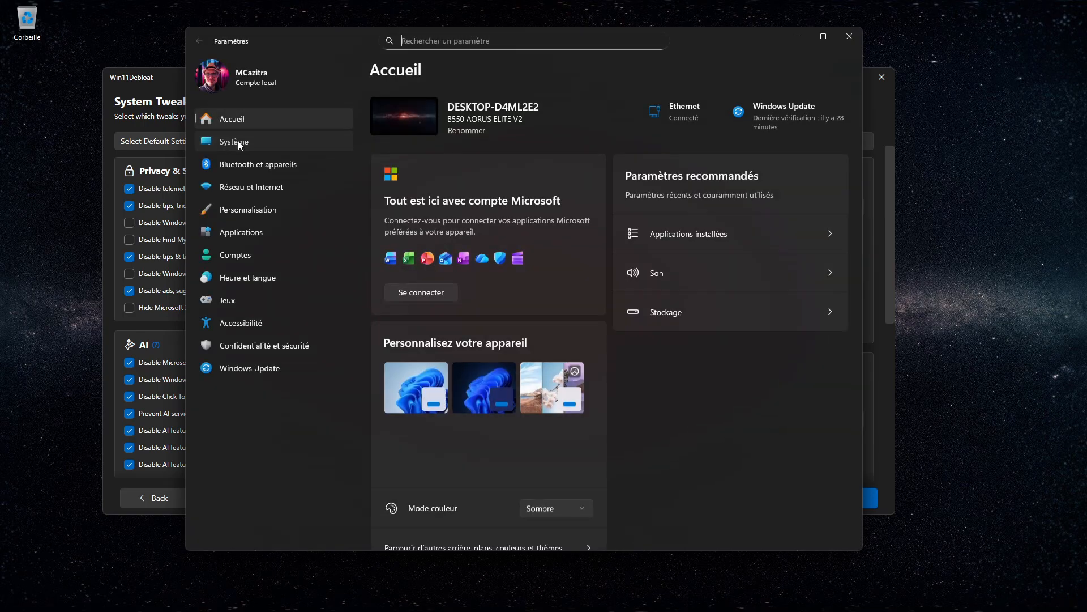
pyautogui.click(238, 143)
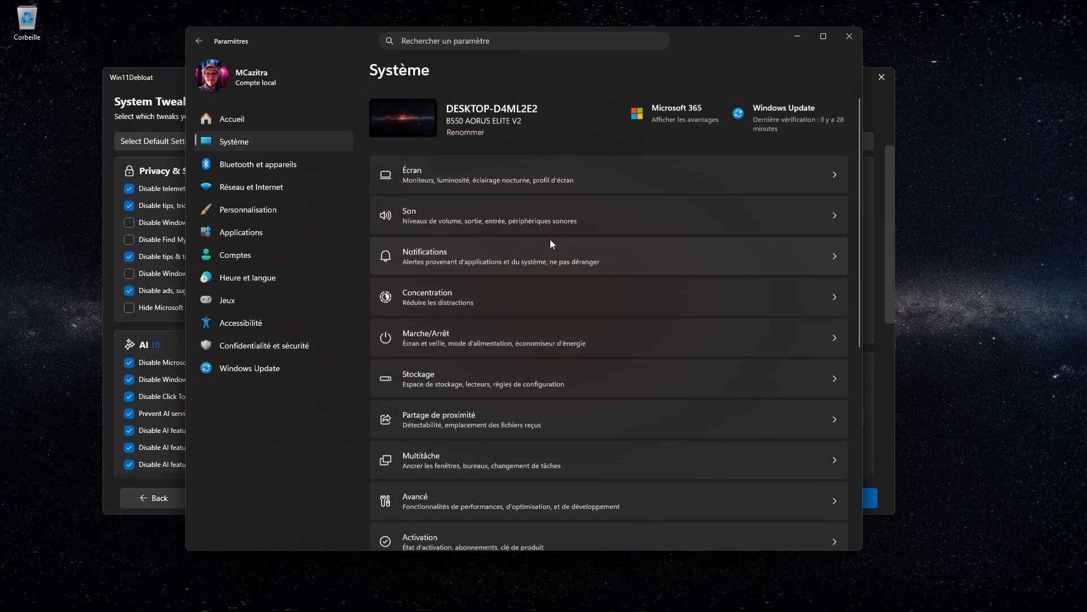
pyautogui.click(251, 125)
pyautogui.click(254, 148)
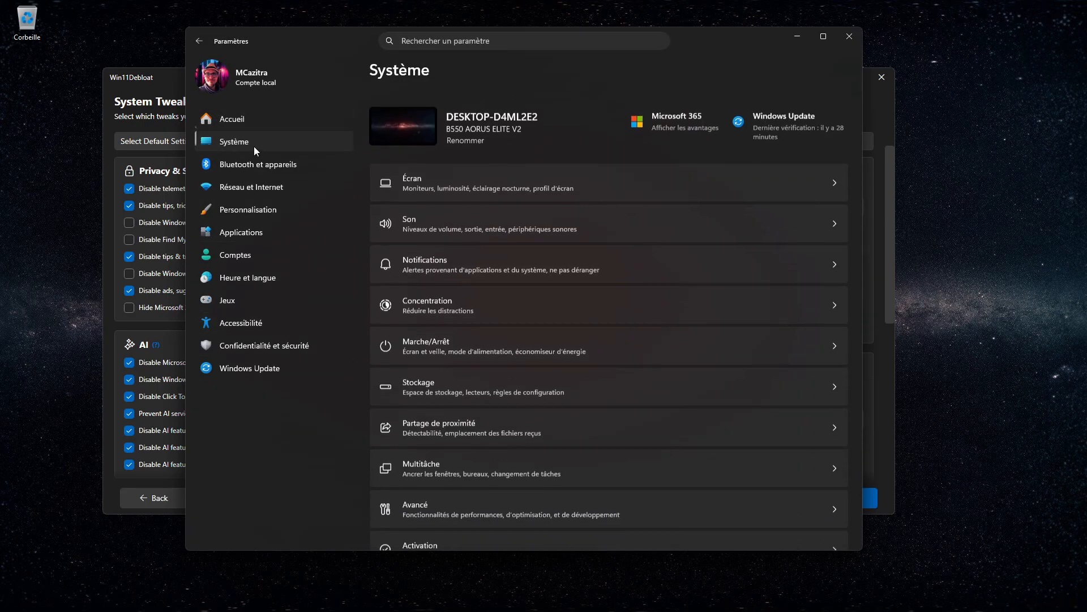
pyautogui.scroll(-5, 410, 301)
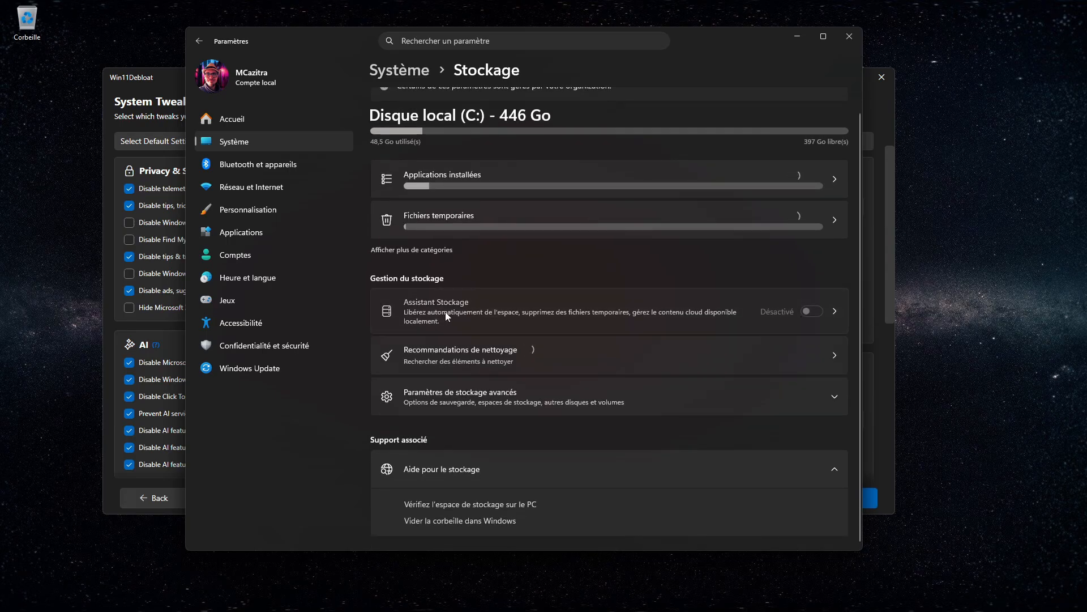
pyautogui.click(837, 329)
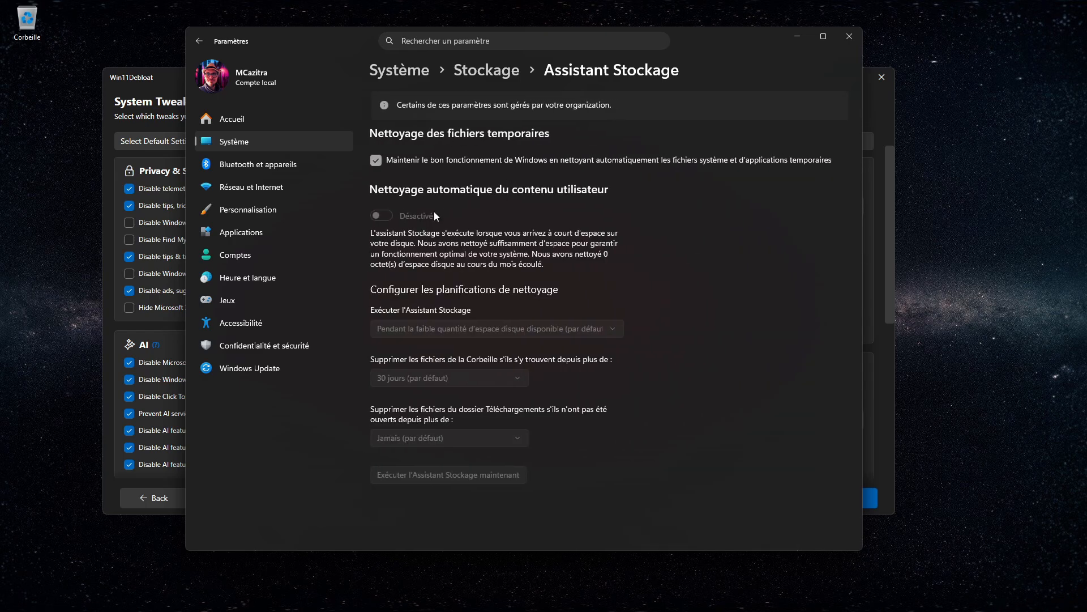
# View the cleanup recommendations (Recommandations de nettoyage) and return to the Stockage page.
pyautogui.click(199, 40)
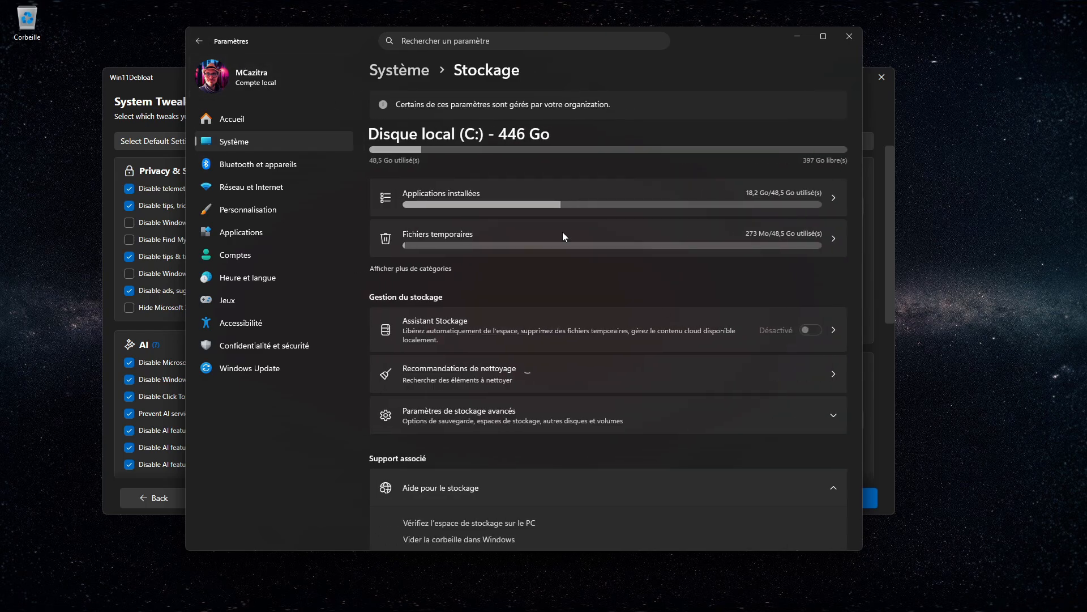
pyautogui.click(689, 368)
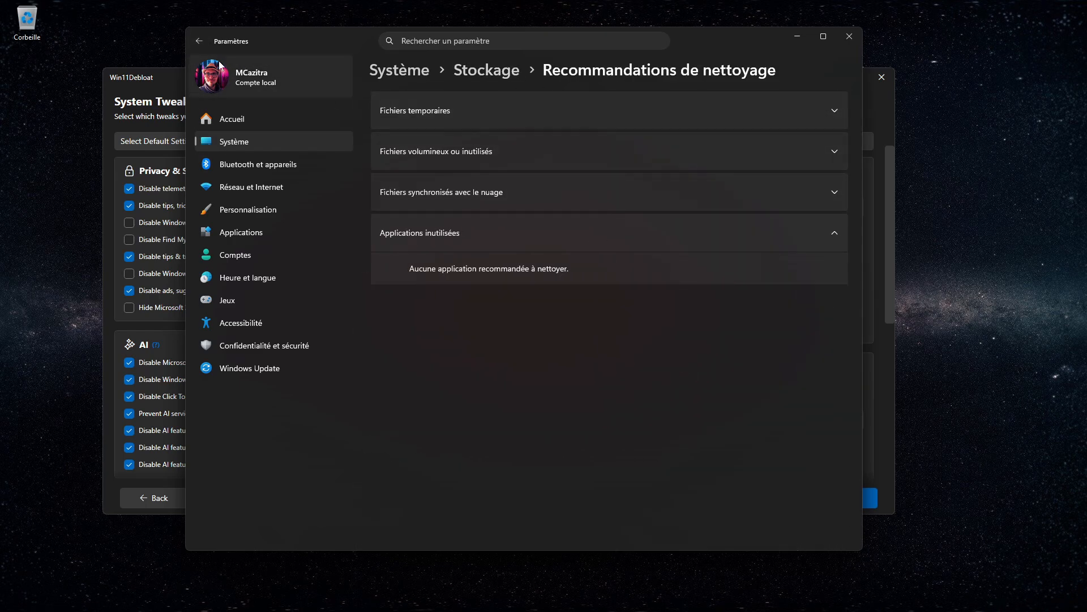
pyautogui.moveTo(211, 45); pyautogui.dragTo(207, 44)
pyautogui.click(200, 43)
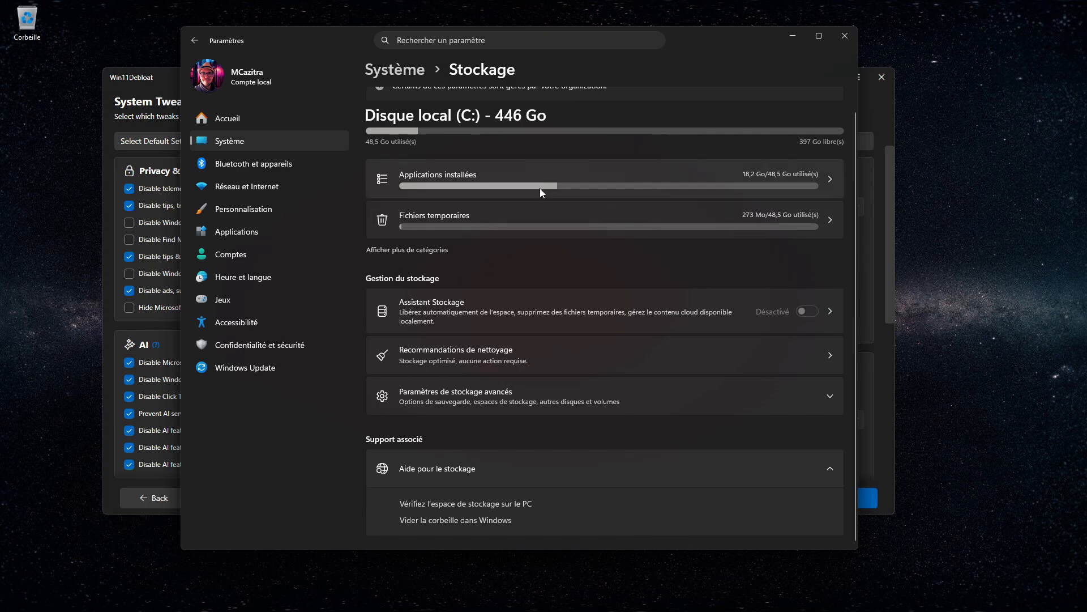
# Look through the advanced storage settings (Paramètres de stockage avancés) and close Windows Settings.
pyautogui.click(577, 398)
pyautogui.scroll(-3, 427, 307)
pyautogui.scroll(4, 521, 281)
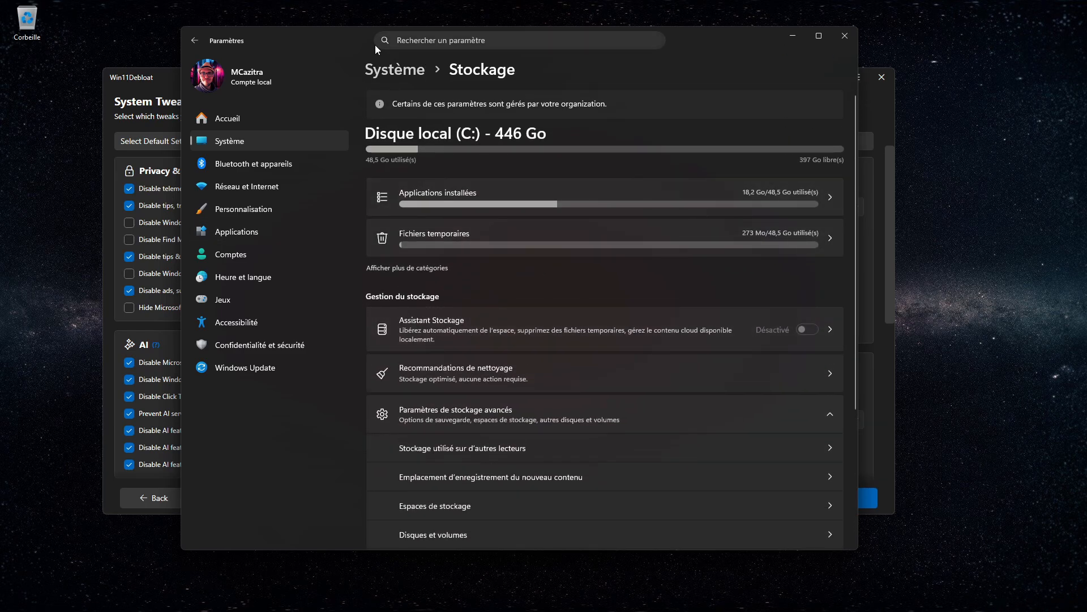
pyautogui.click(202, 43)
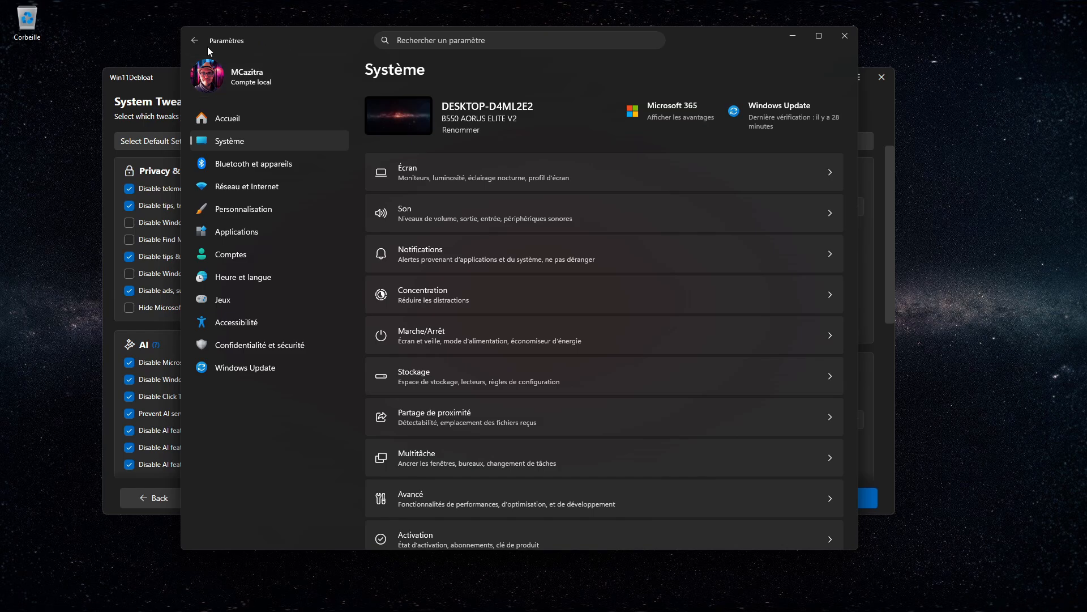
pyautogui.click(850, 38)
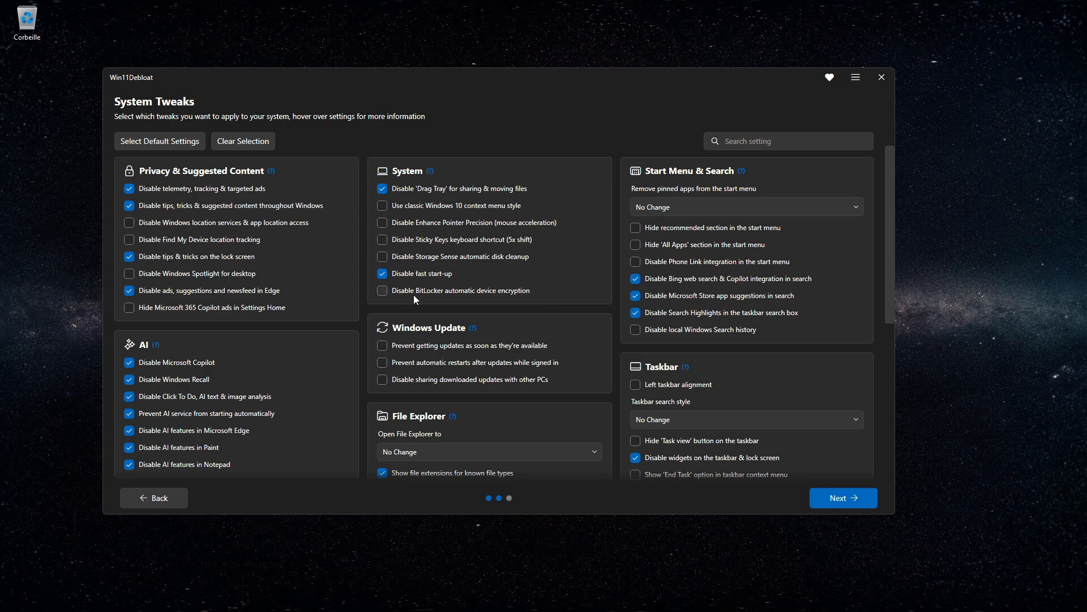
# Enable the tweak that disables local Windows Search history under Start Menu & Search.
pyautogui.moveTo(414, 294)
pyautogui.moveTo(534, 241)
pyautogui.click(761, 329)
# Compare the choices for removing pinned apps from the start menu and set it to Remove for the selected user.
pyautogui.click(788, 213)
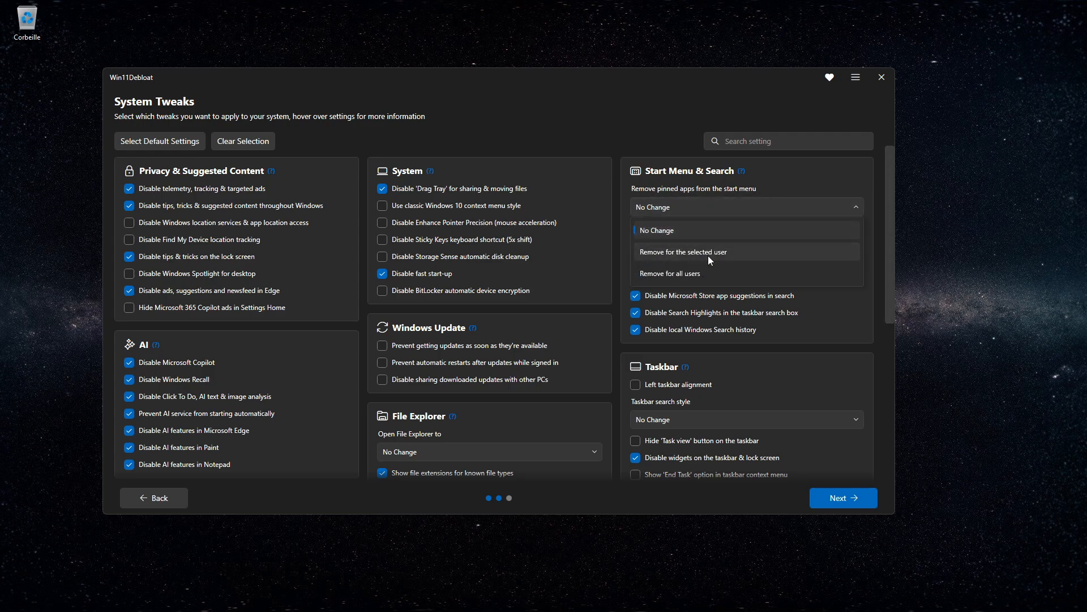
pyautogui.click(698, 274)
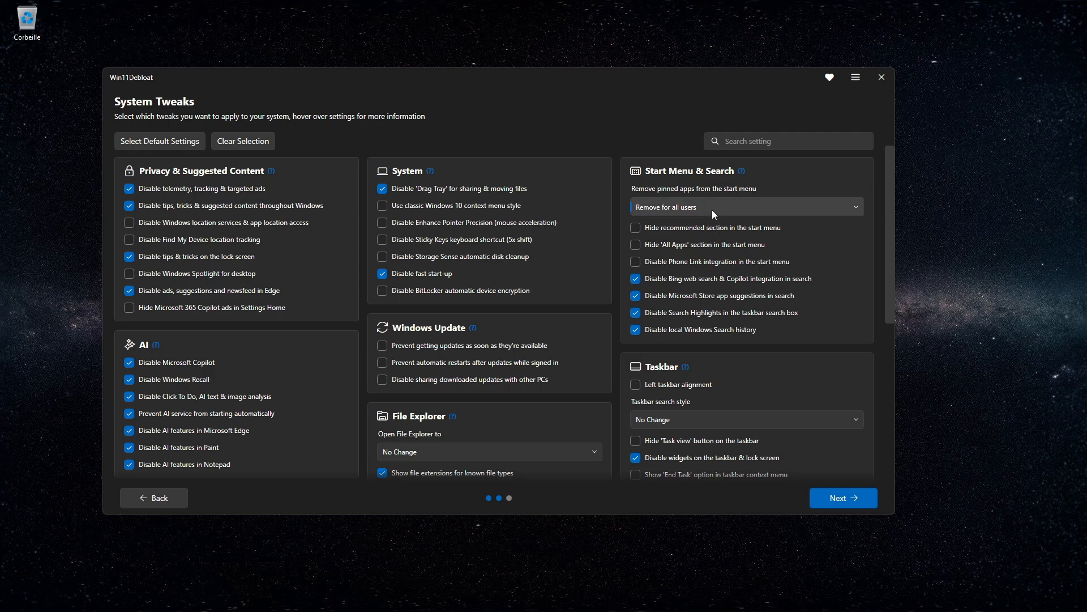
pyautogui.click(712, 210)
pyautogui.click(713, 248)
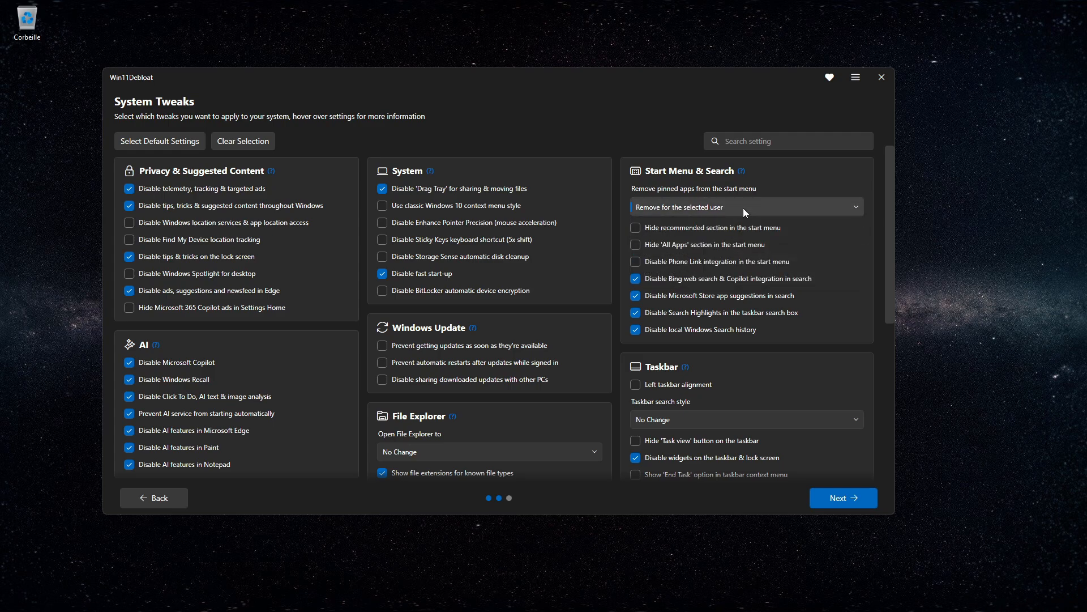
pyautogui.click(700, 215)
pyautogui.click(688, 232)
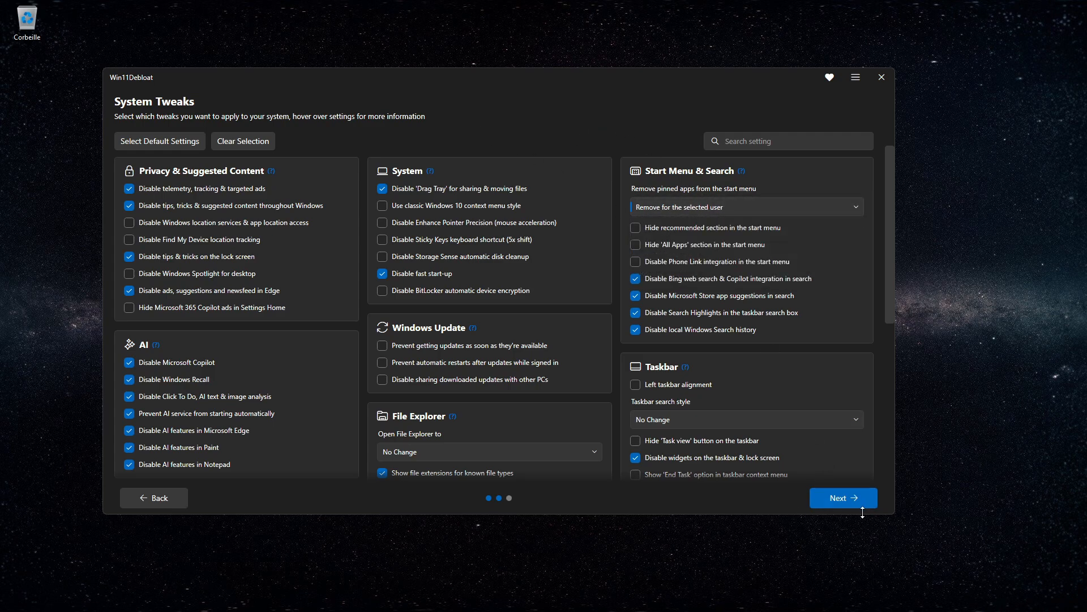
# Resize the Win11Debloat window so that it spans the full height of the screen.
pyautogui.moveTo(862, 513); pyautogui.dragTo(602, 308)
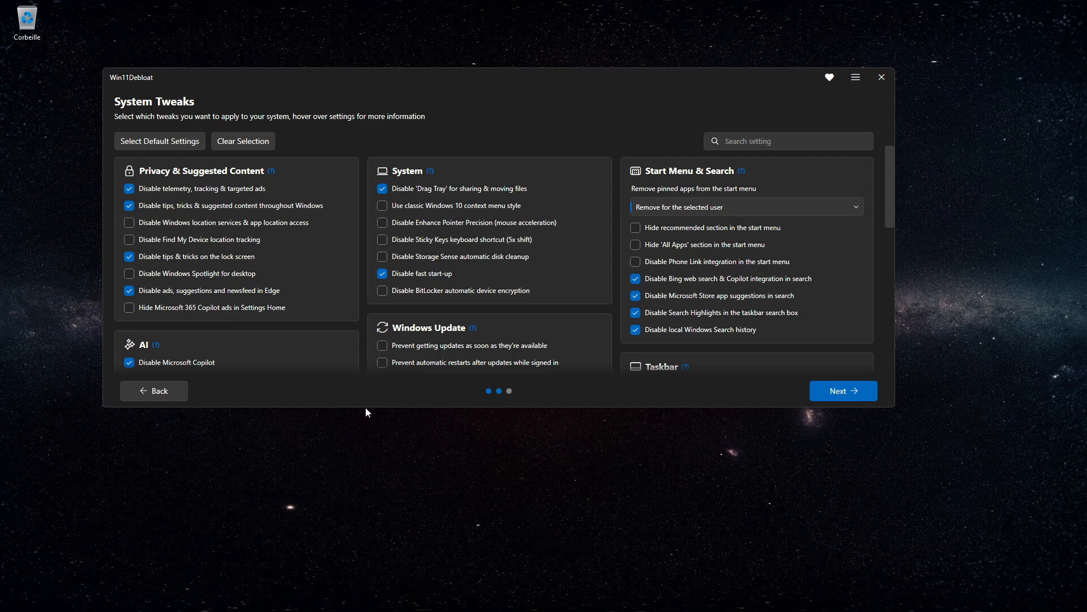
pyautogui.moveTo(366, 407); pyautogui.dragTo(356, 589)
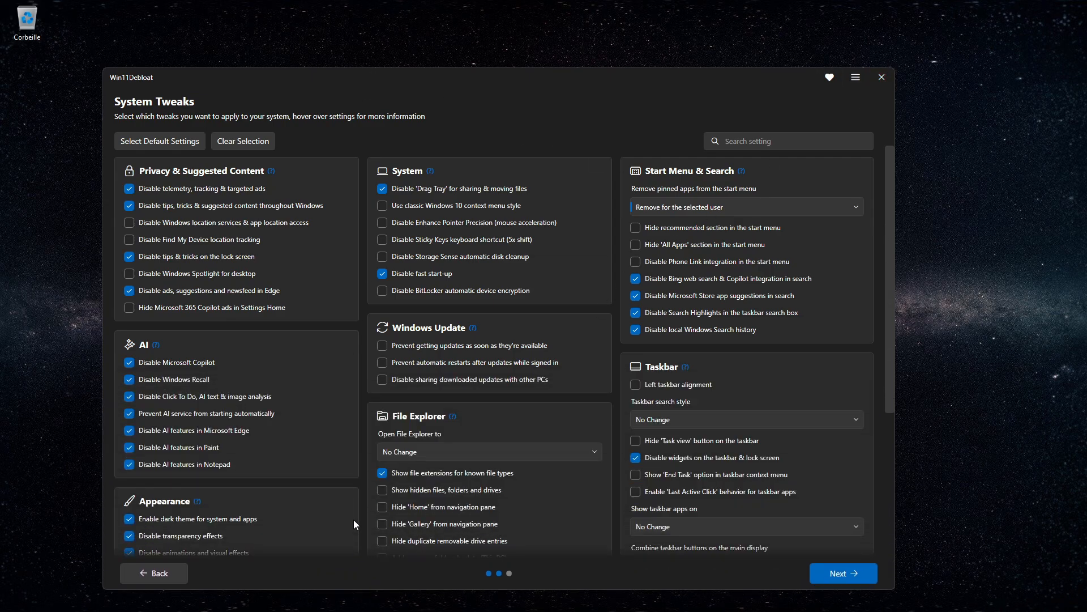
pyautogui.doubleClick(475, 70)
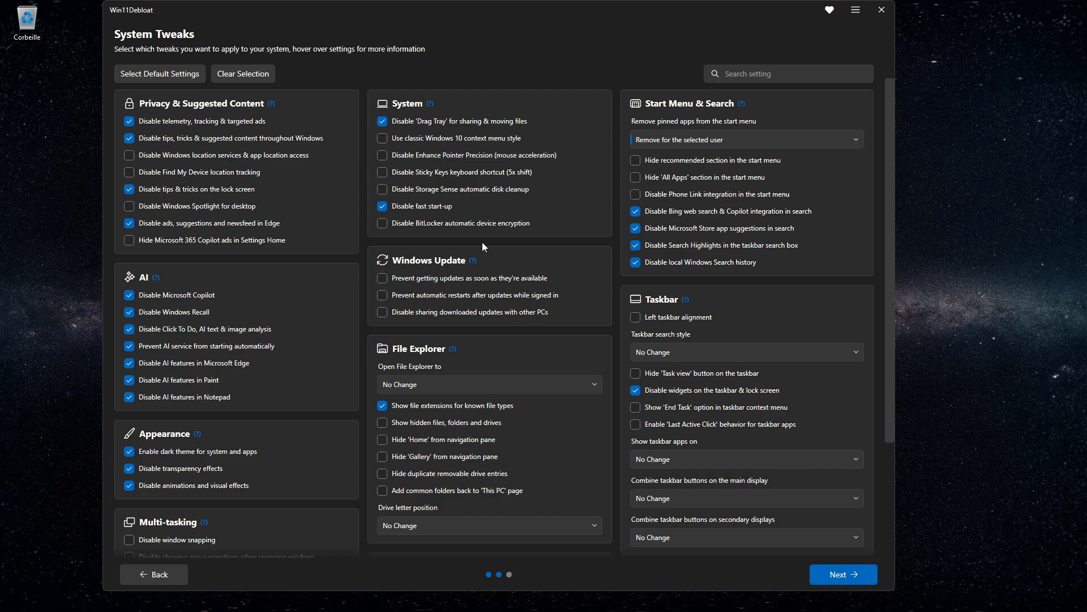
# Read the descriptions of the Microsoft Copilot and Windows Recall tweaks, and switch to OBS.
pyautogui.moveTo(278, 294)
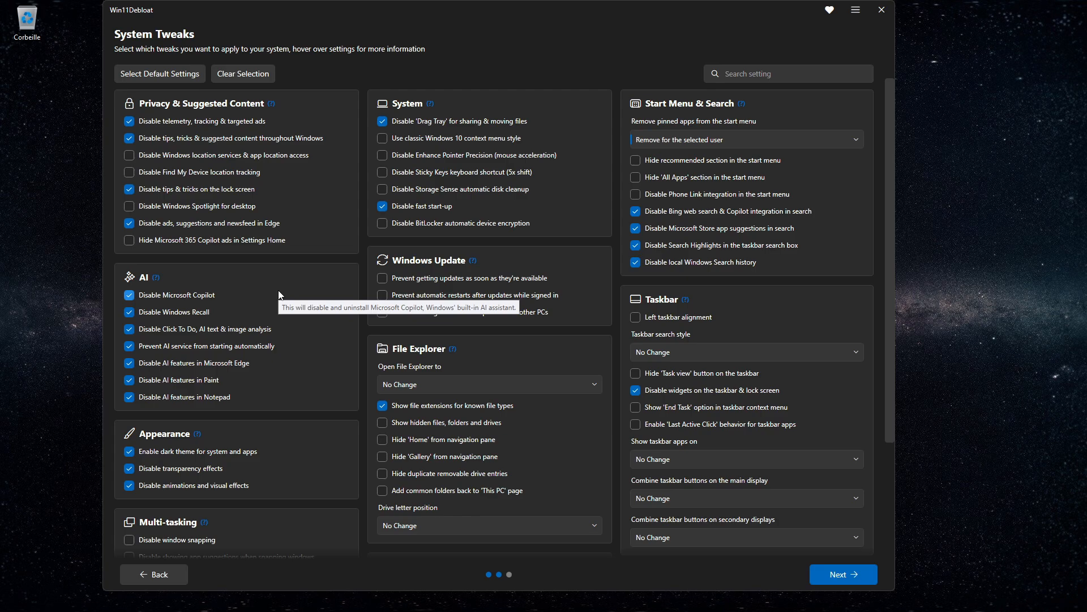
pyautogui.moveTo(219, 321)
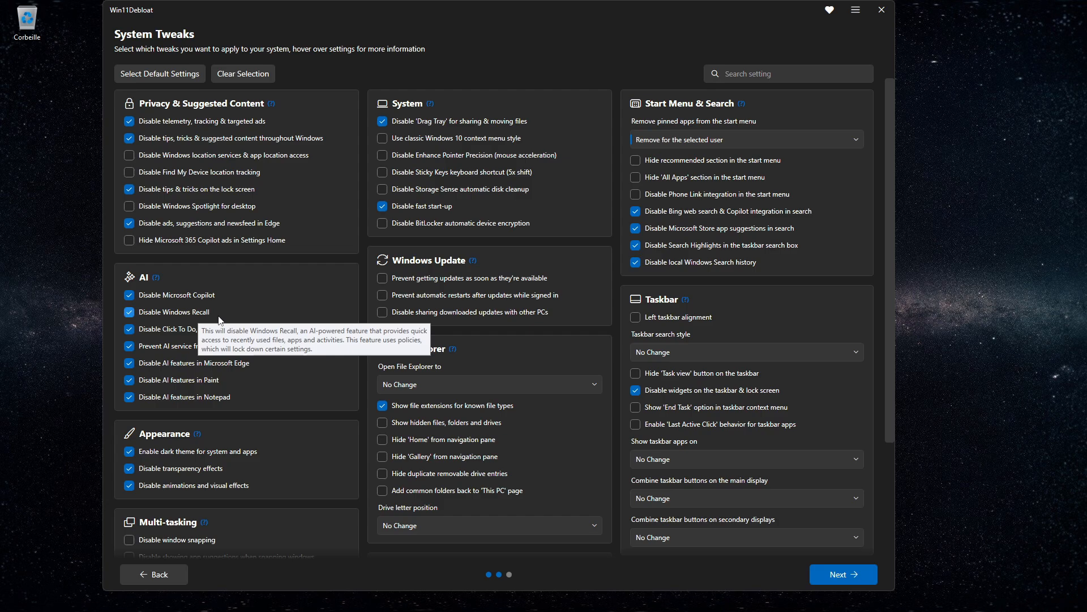
pyautogui.moveTo(761, 596)
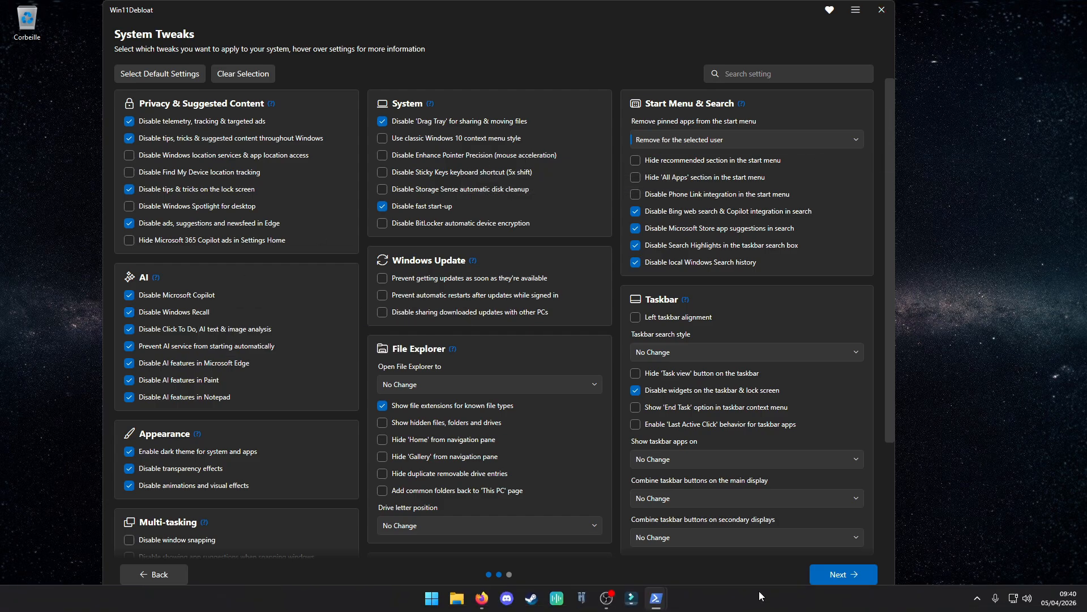
pyautogui.click(607, 598)
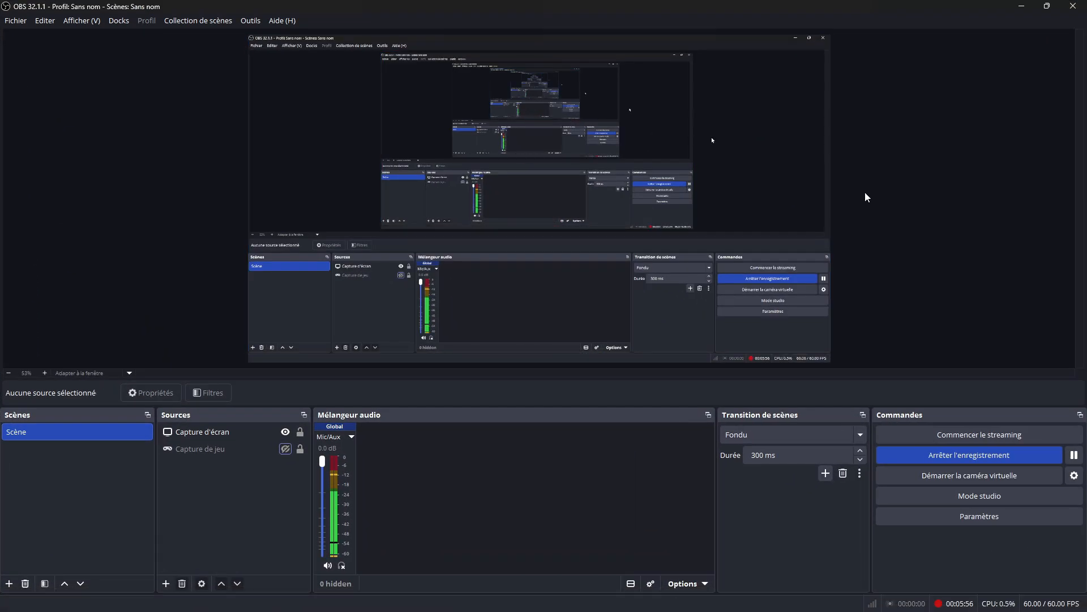